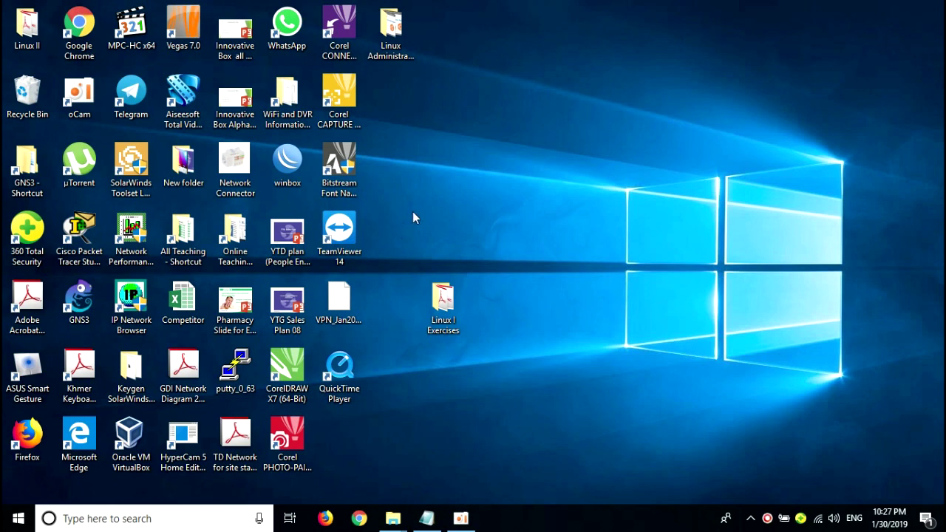
Start GNS3 from its desktop shortcut to reach the new-project dialog.
double_click(83, 307)
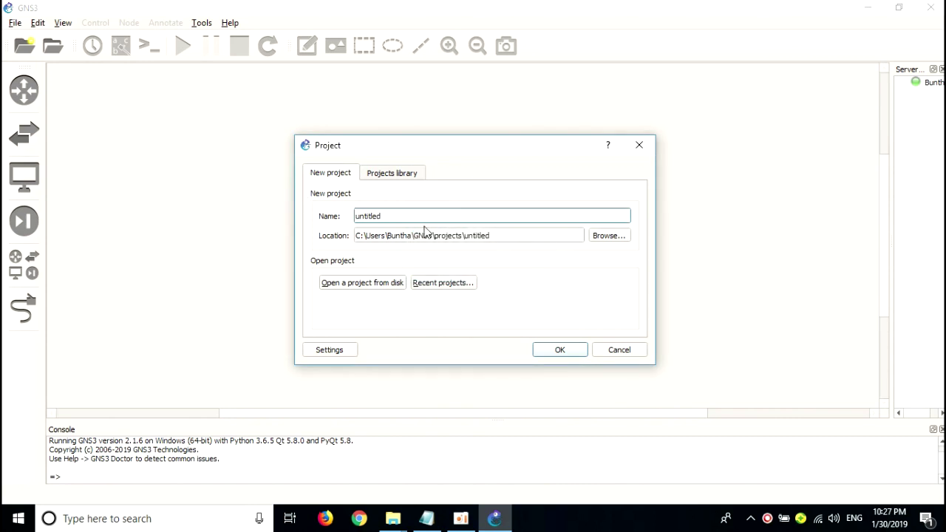
Replace the default 'untitled' name with 'Basic Commands' and create the project.
double_click(414, 215)
type("Bac")
type("sic")
type(" Commands")
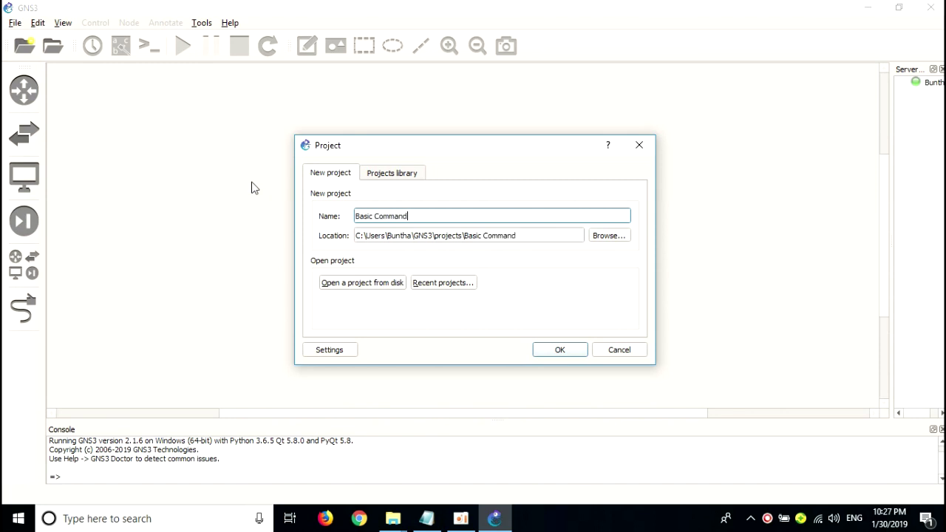
key("Return")
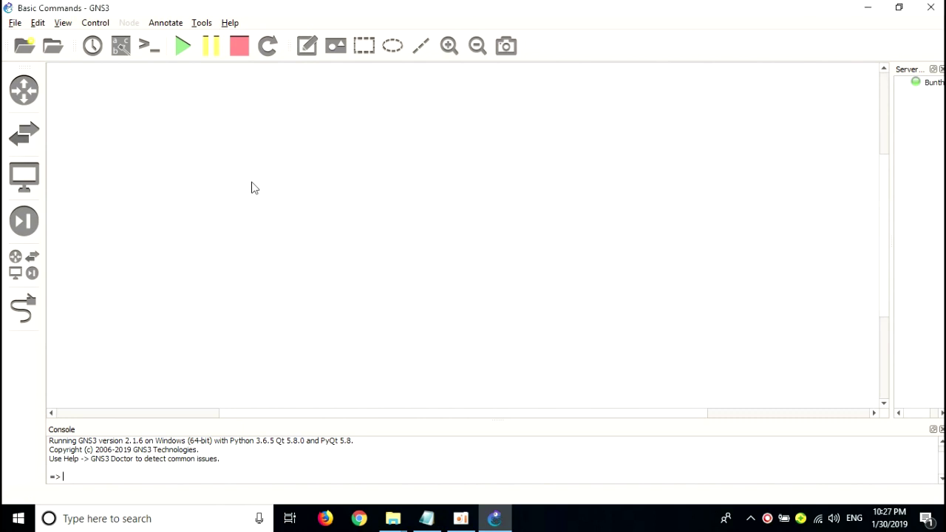
Drag two c7200 routers onto the canvas and line up R2 and R1 side by side.
left_click(24, 92)
left_click(93, 233)
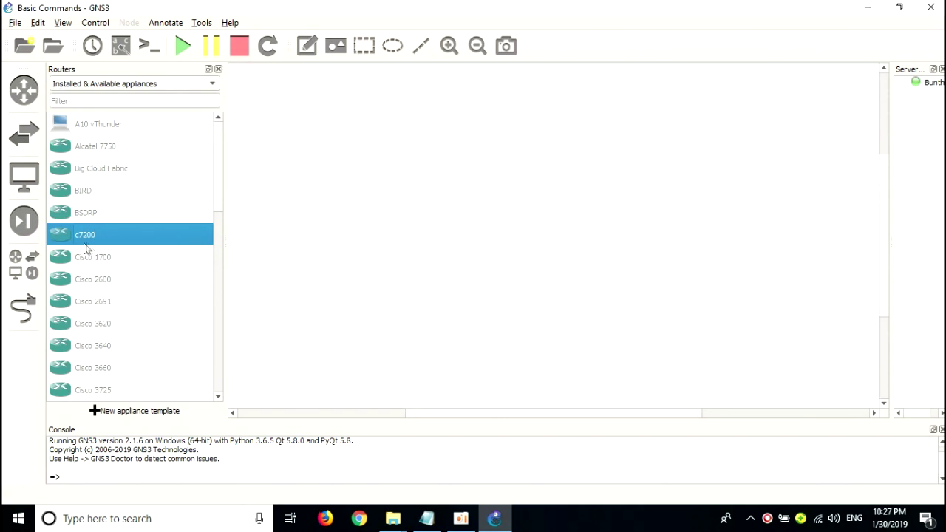
left_click_drag(72, 245, 477, 219)
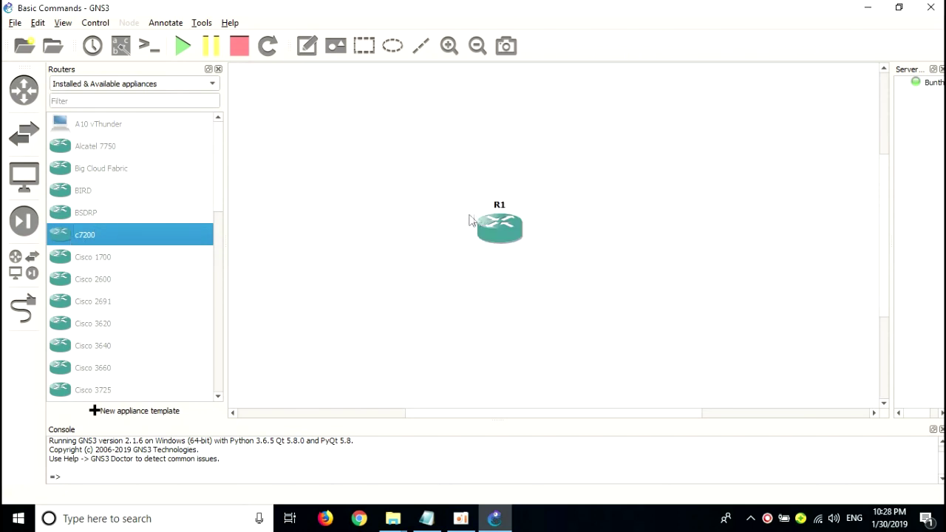
left_click_drag(65, 238, 367, 207)
left_click_drag(509, 237, 599, 222)
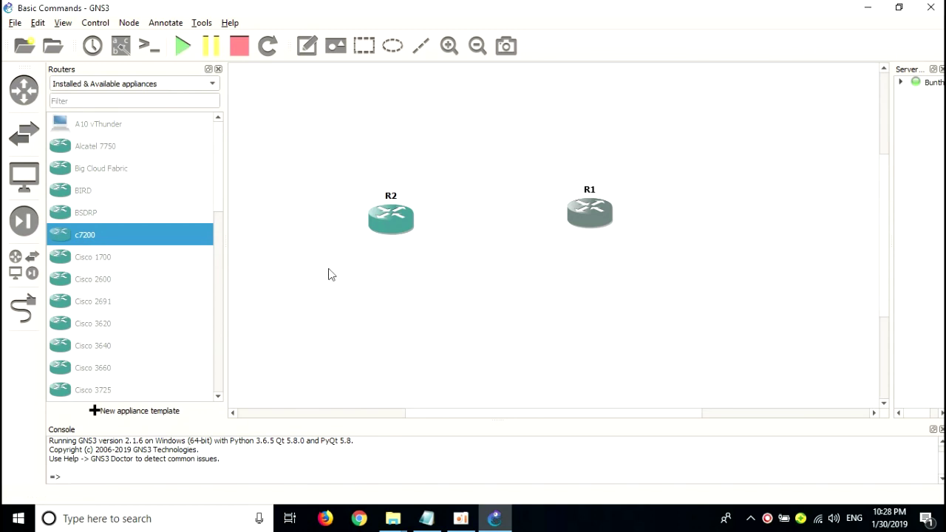
left_click_drag(388, 226, 370, 212)
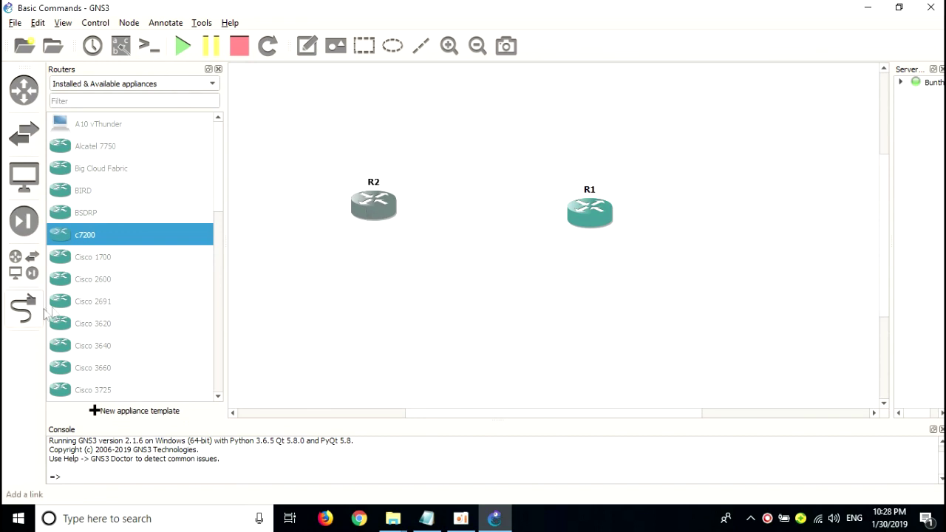
Link R2 GigabitEthernet1/0 to R1 GigabitEthernet1/0 and show the g1/0 interface labels.
left_click(22, 308)
left_click(384, 209)
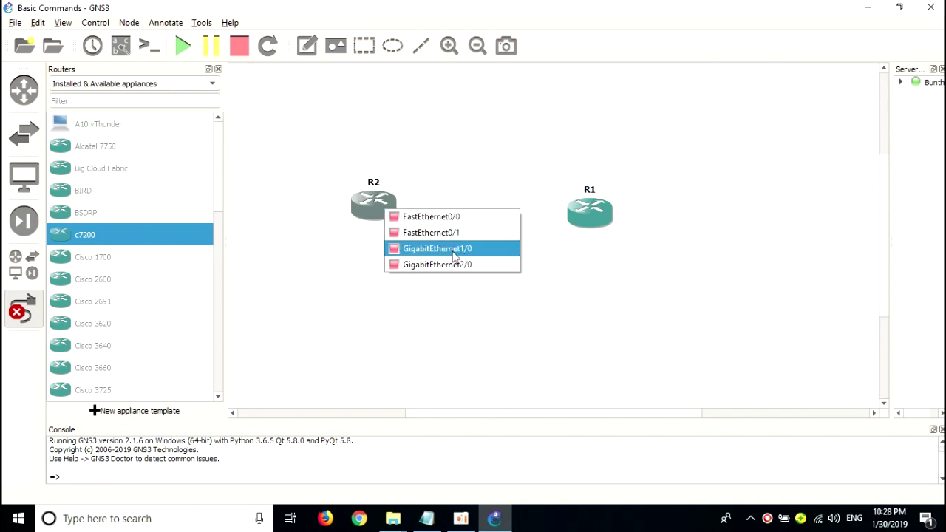
left_click(464, 250)
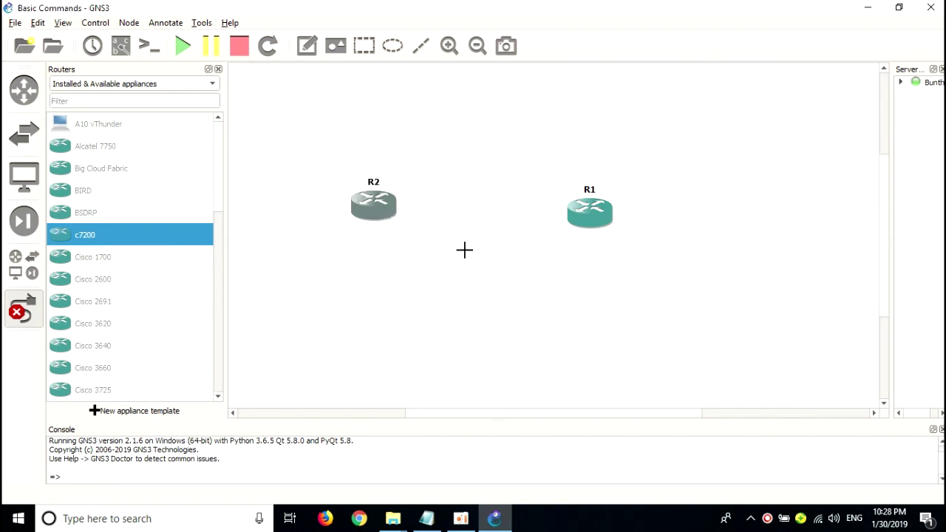
left_click(601, 208)
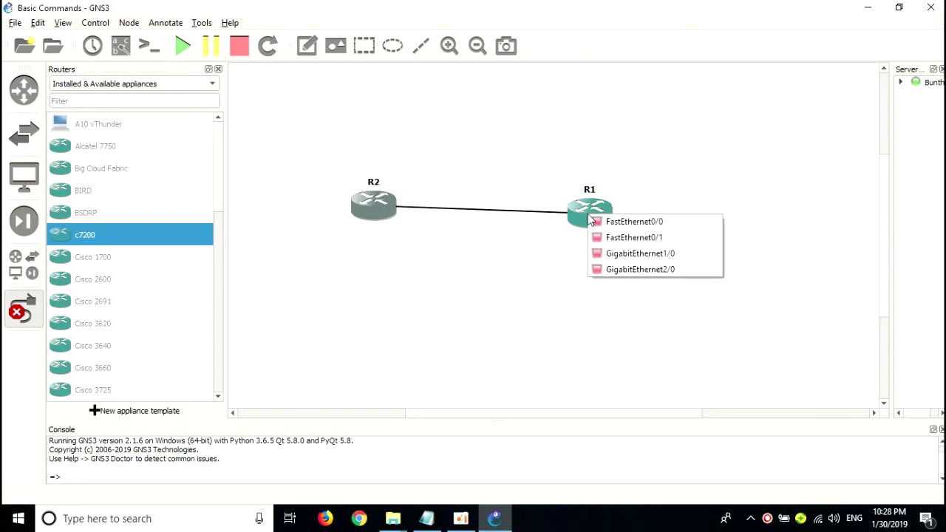
left_click(671, 255)
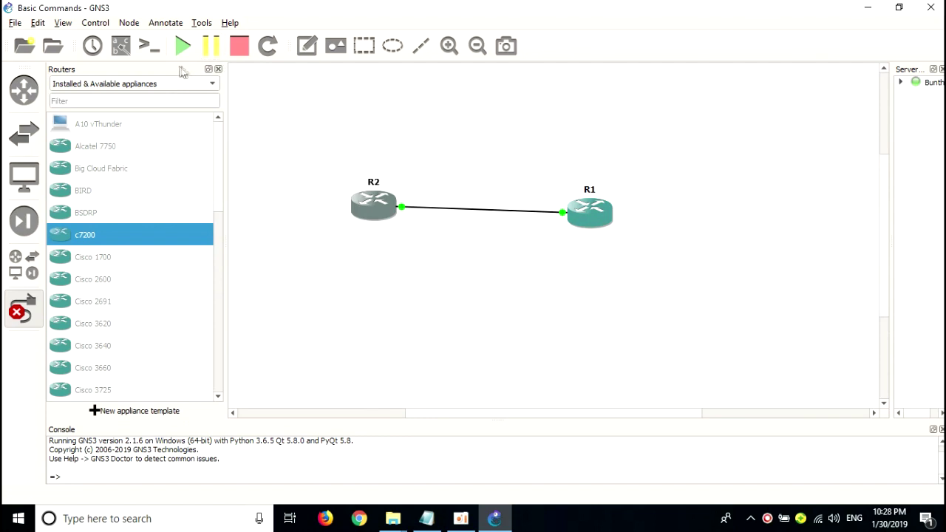
left_click(121, 46)
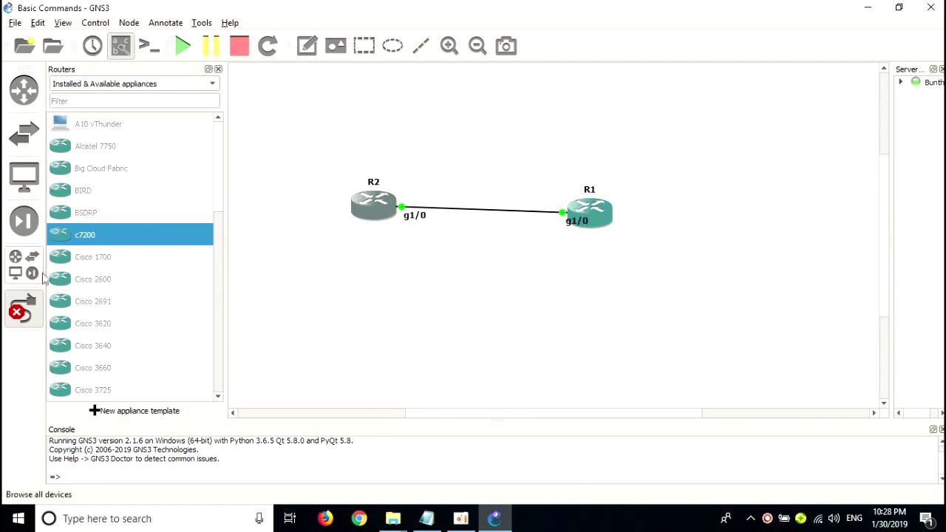
Turn off link mode and slide R1's g1/0 label neatly beside its link end.
left_click(23, 310)
mouse_move(574, 226)
left_mouse_down()
mouse_move(548, 230)
mouse_move(557, 220)
left_mouse_up()
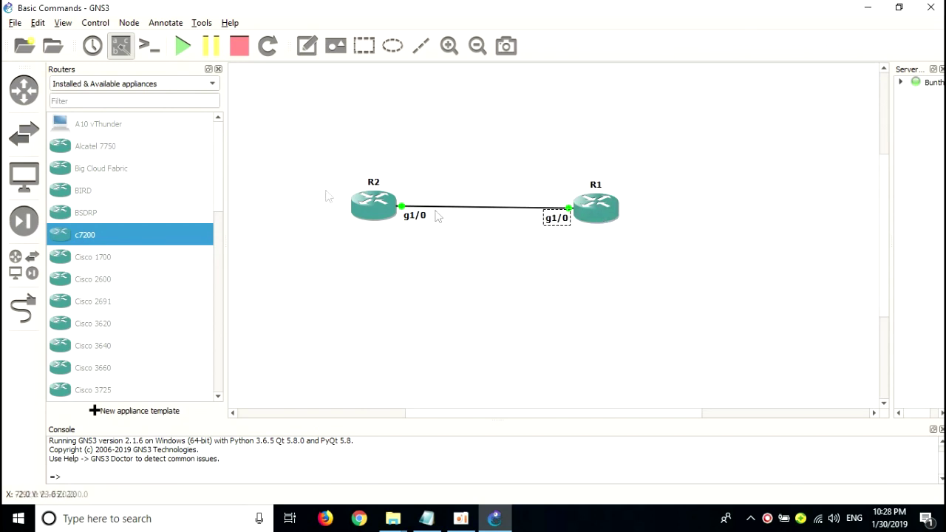
left_click(606, 220)
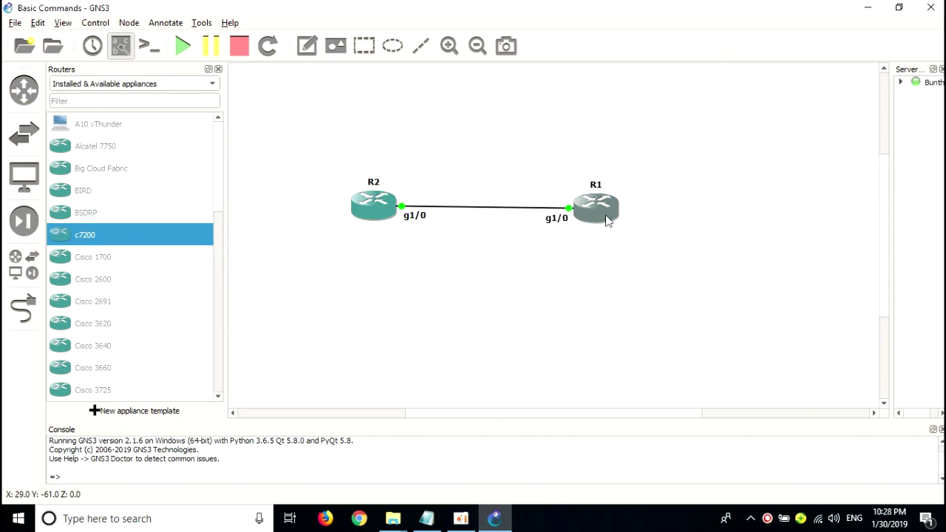
Open R1's console window, move it aside, and log out with the exit command.
right_click(605, 220)
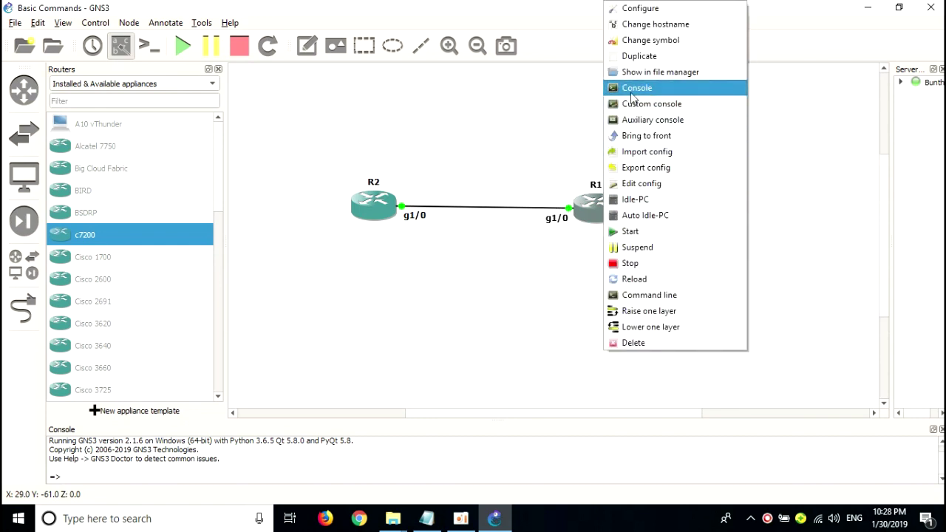
left_click(632, 92)
left_click_drag(218, 69, 685, 116)
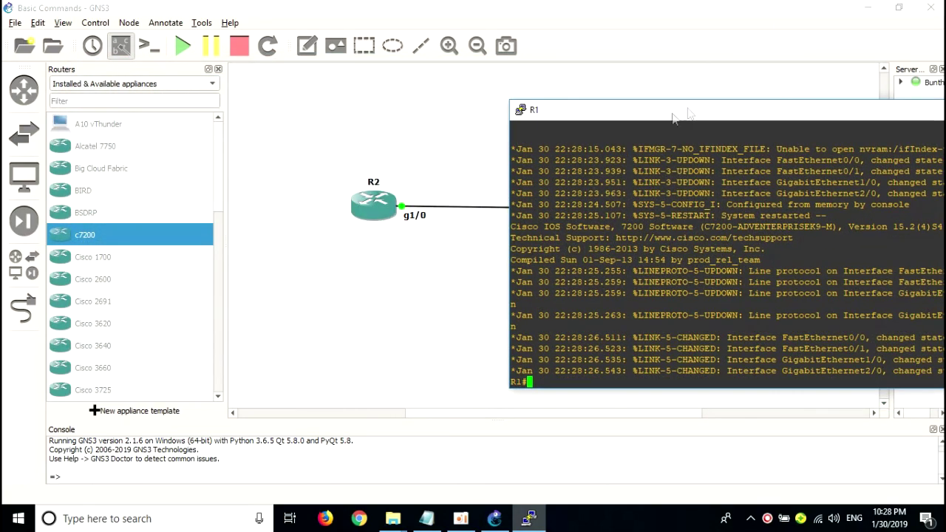
left_click_drag(437, 414, 496, 414)
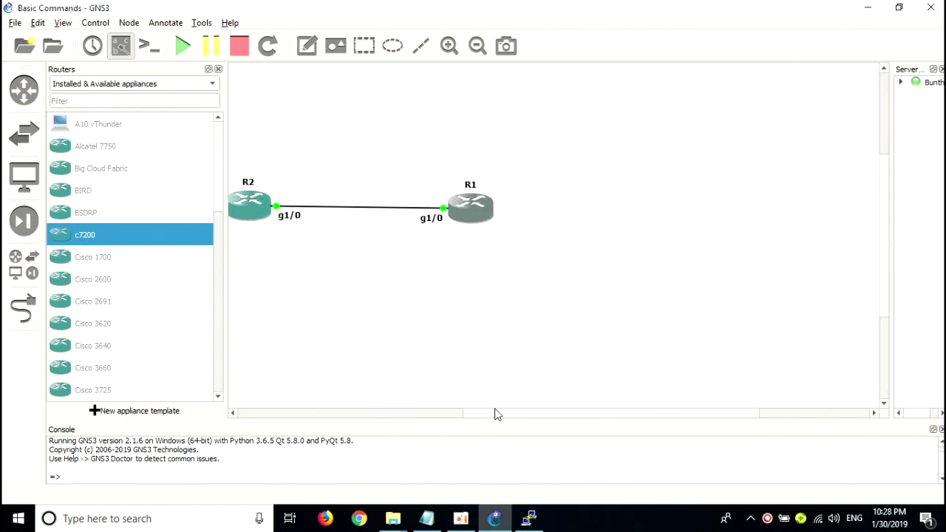
key("alt+Tab")
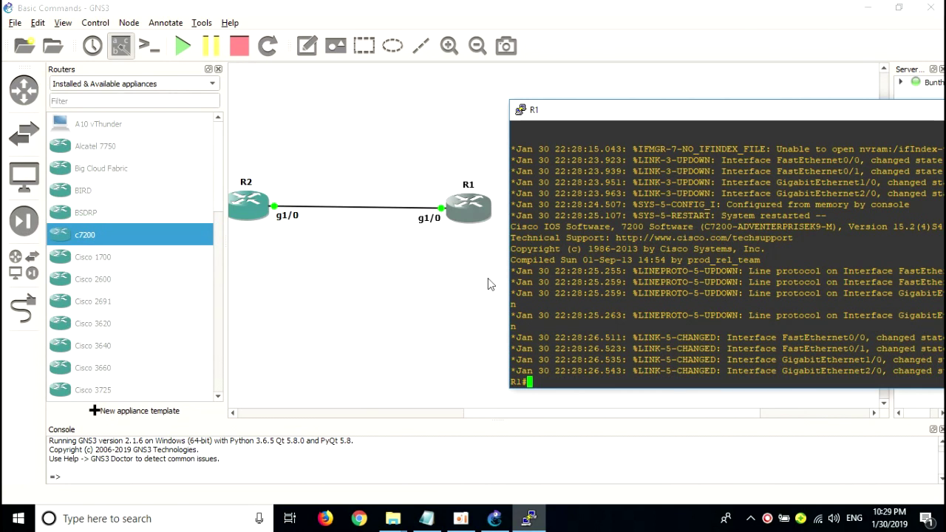
type("exit")
key("Return")
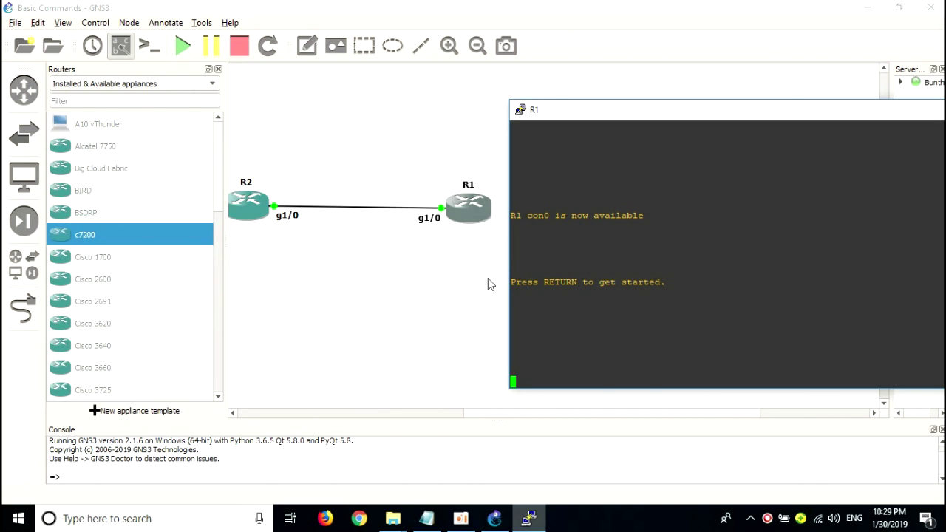
Wake R1's console and run enable to reach privileged mode.
key("Return")
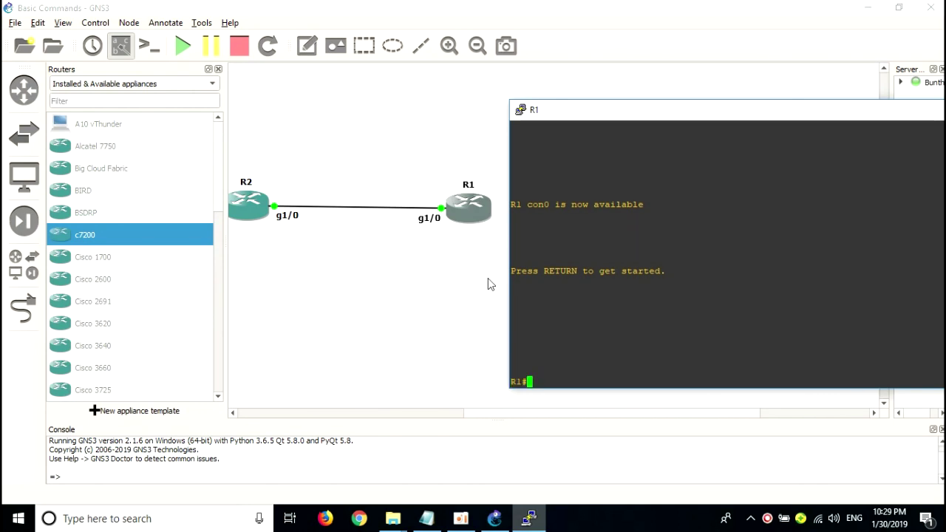
type("enable")
key("Return")
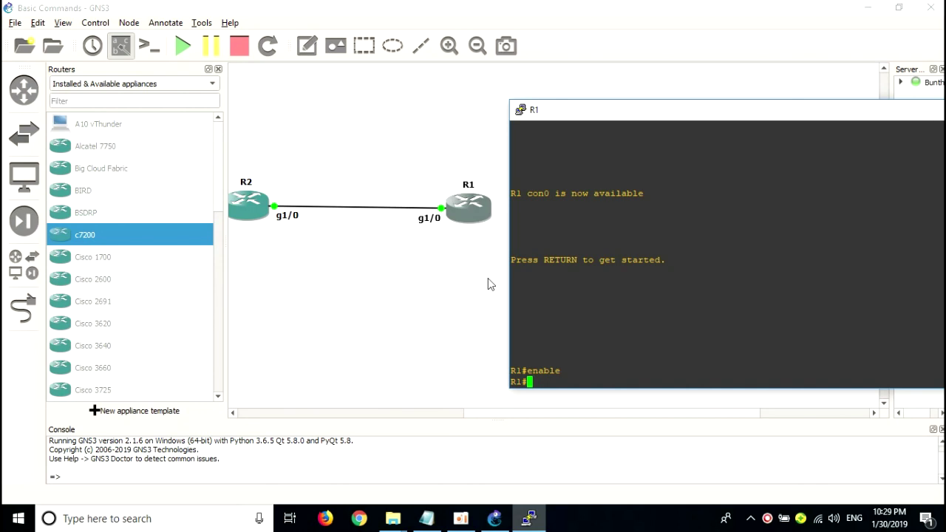
Run show running-config on R1 to display its 947-byte configuration.
type("sho")
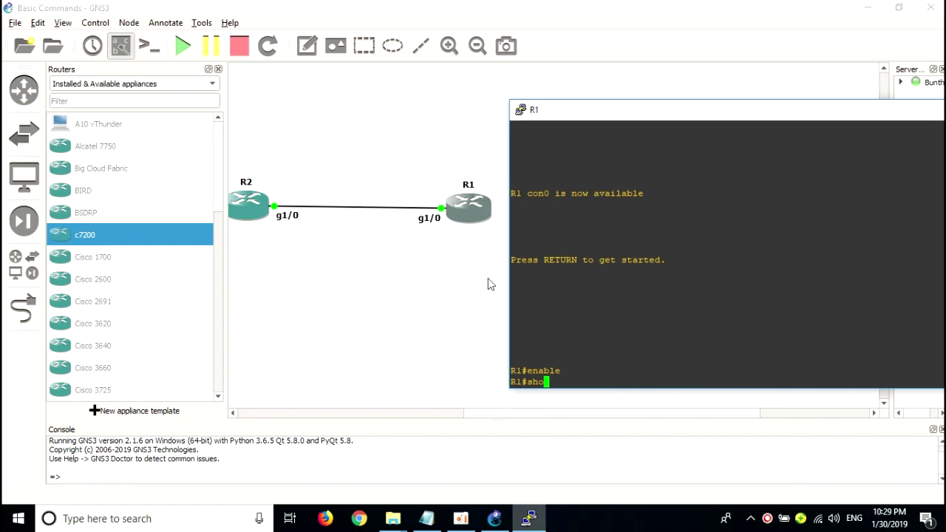
type("w st")
key("Tab")
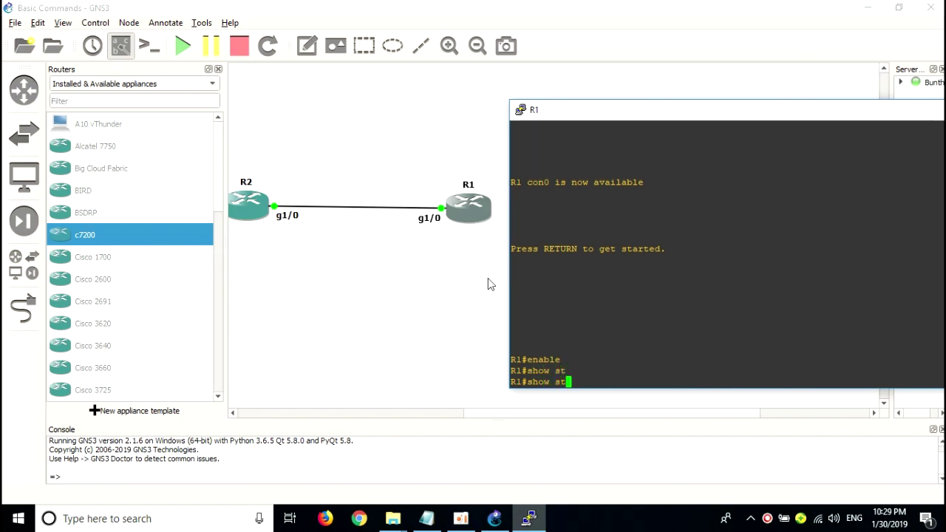
key("BackSpace")
key("BackSpace")
type("run")
key("Tab")
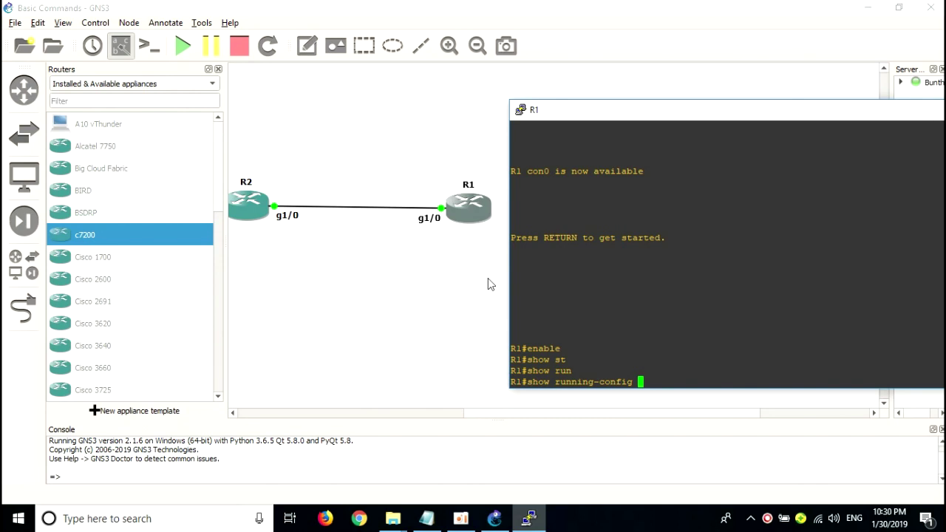
key("Return")
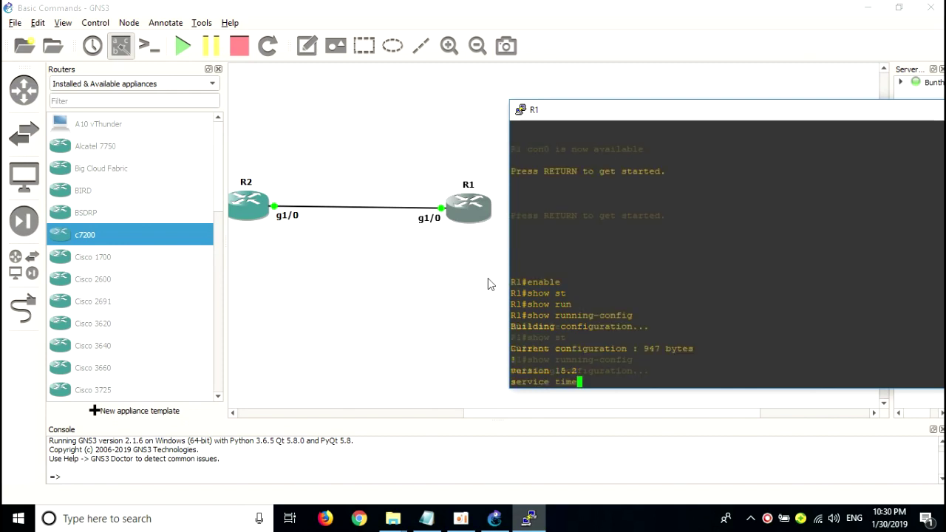
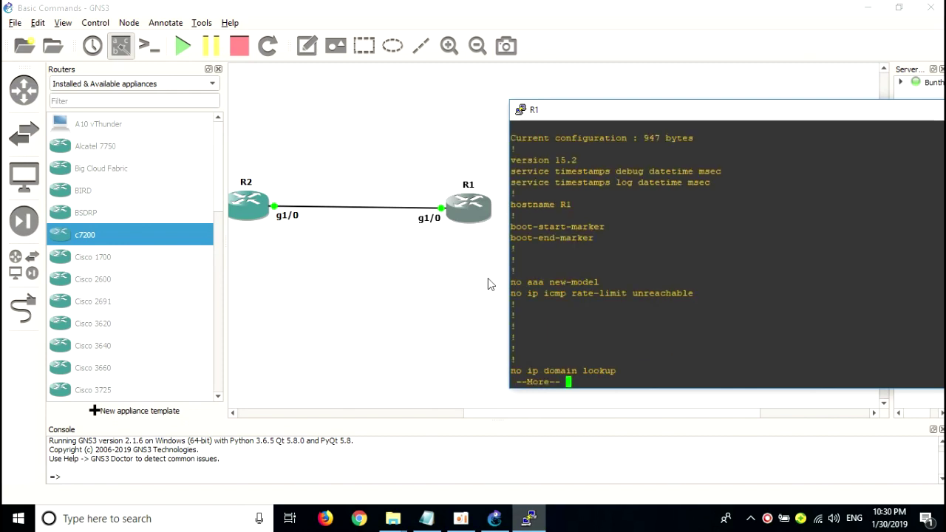
Enlarge R1's console and page through the running config into the interface section.
left_click_drag(625, 100, 626, 4)
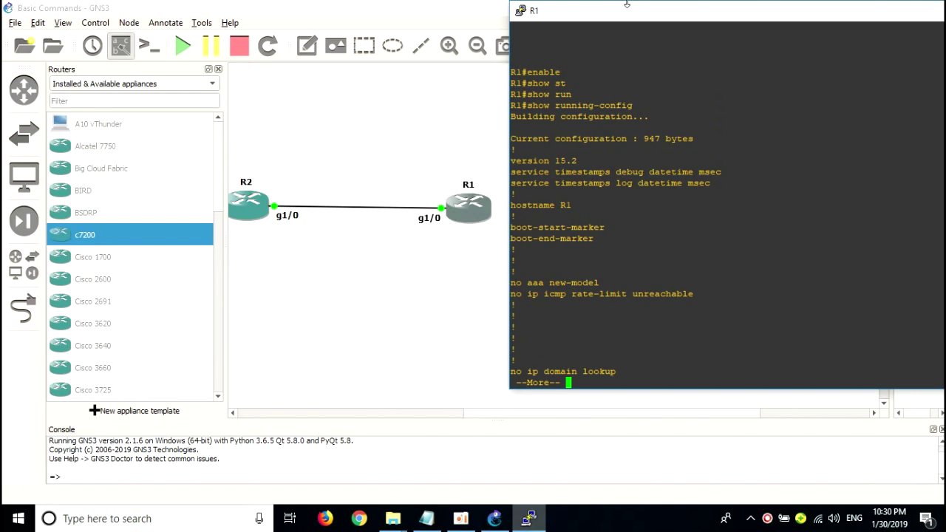
key("space")
key("space")
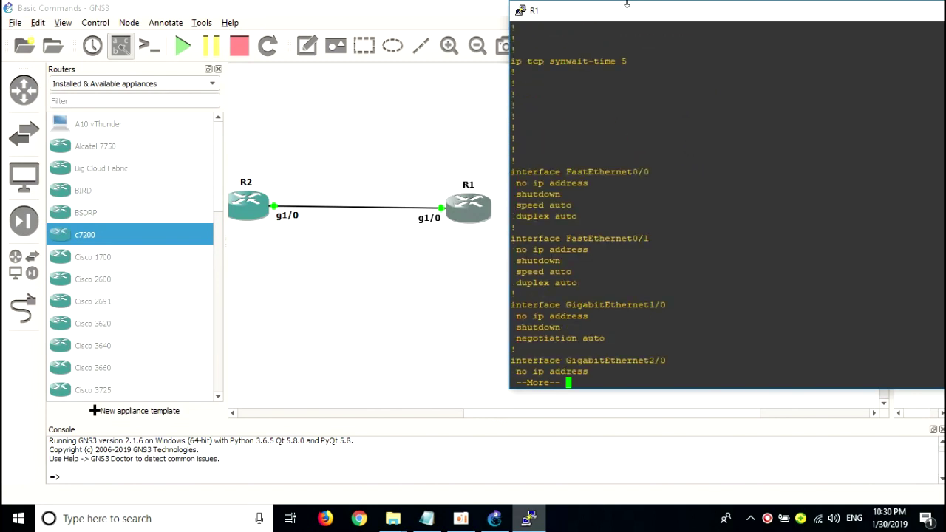
key("space")
key("space")
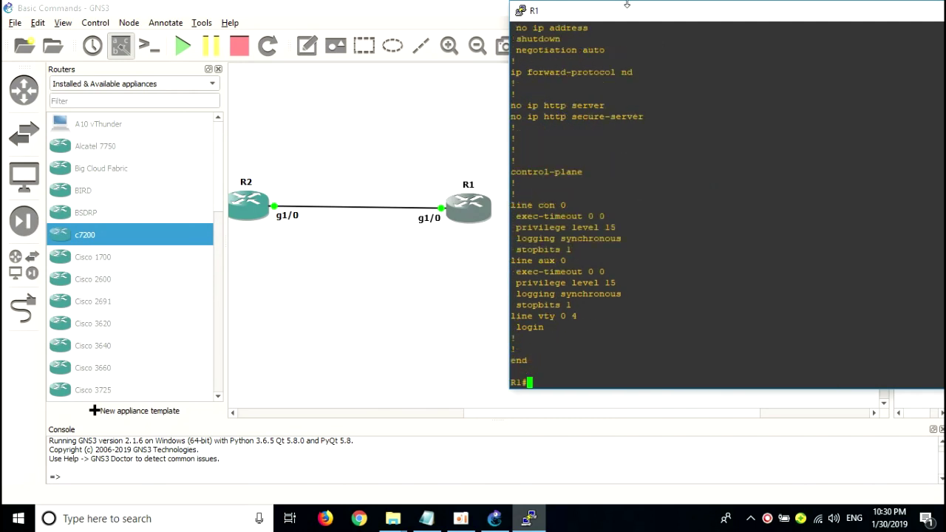
Highlight the FastEthernet interface sections, then scroll to the end at the R1# prompt.
scroll(781, 226, "up", 15)
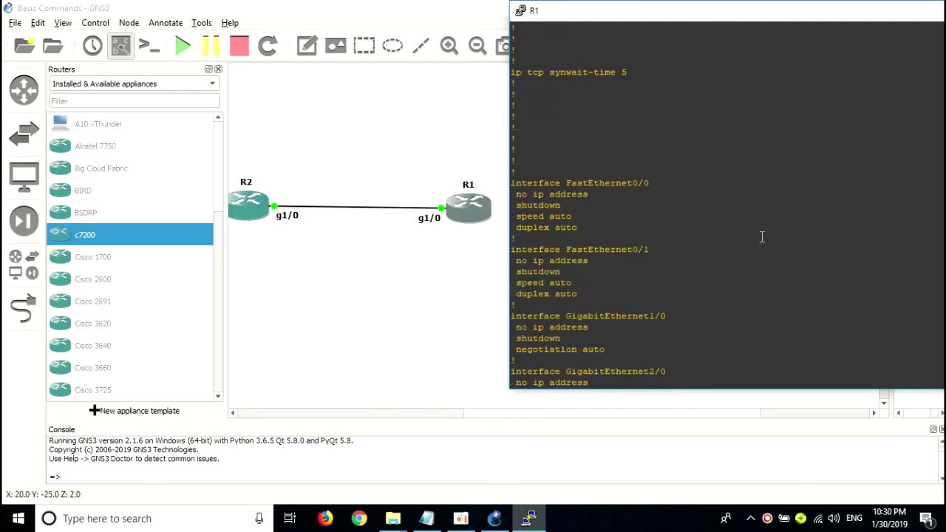
scroll(762, 237, "up", 10)
scroll(762, 236, "down", 15)
left_click_drag(515, 184, 671, 333)
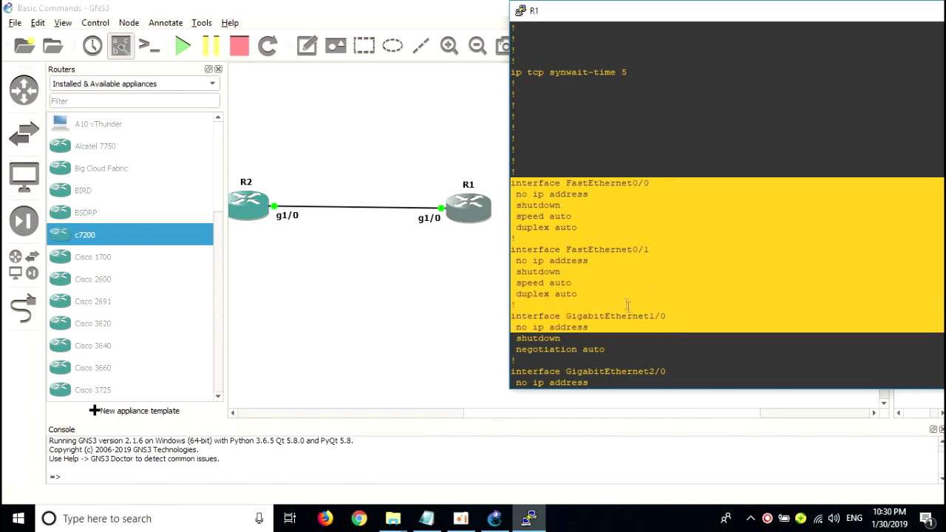
scroll(575, 262, "down", 5)
left_click(595, 186)
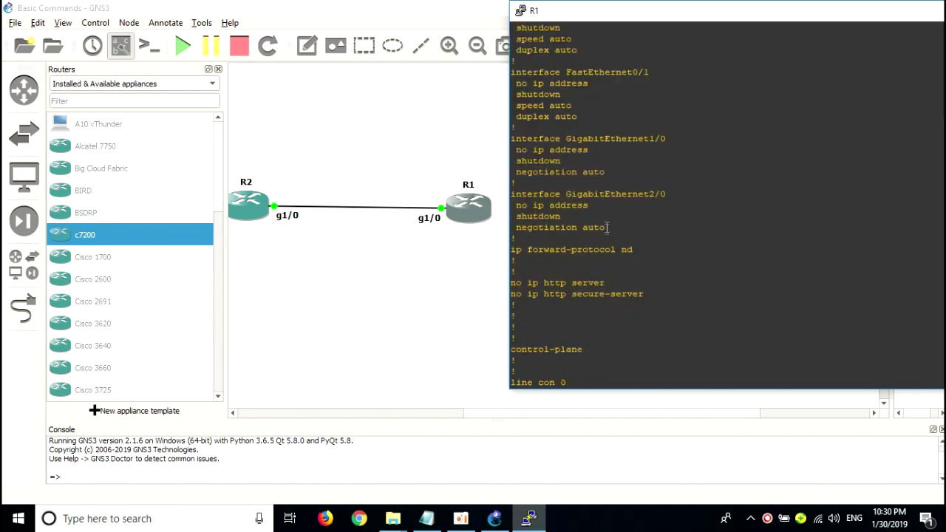
scroll(618, 326, "down", 5)
key("BackSpace")
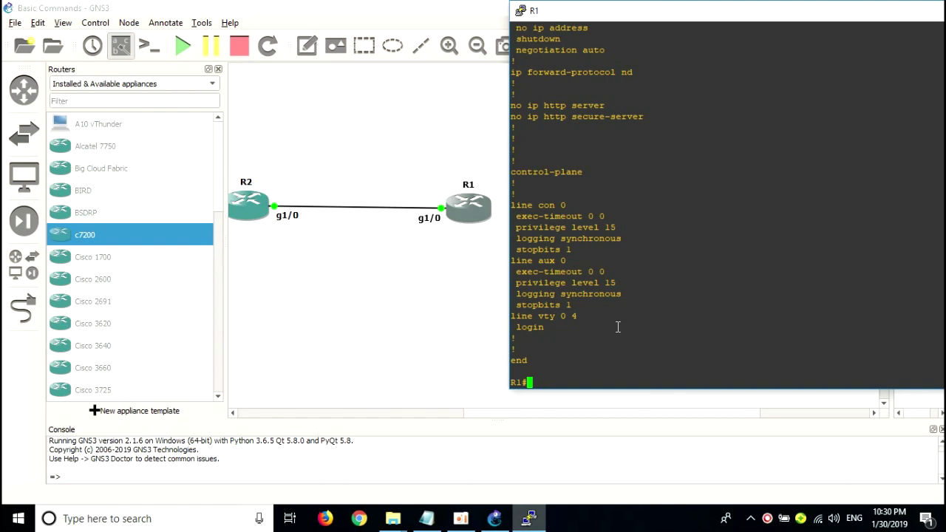
Run show version, highlight the Cisco IOS name and 15.2 version, then quit the output.
type("show version")
key("Return")
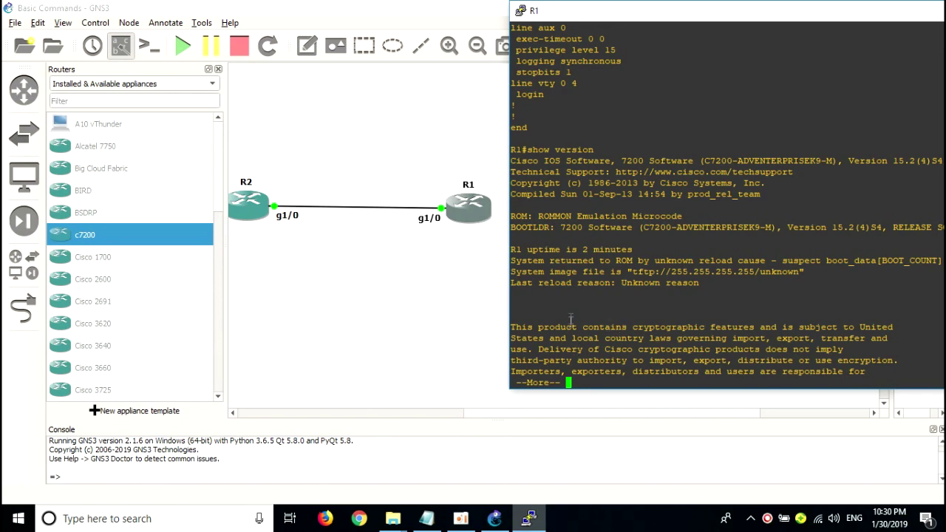
left_click_drag(510, 160, 693, 162)
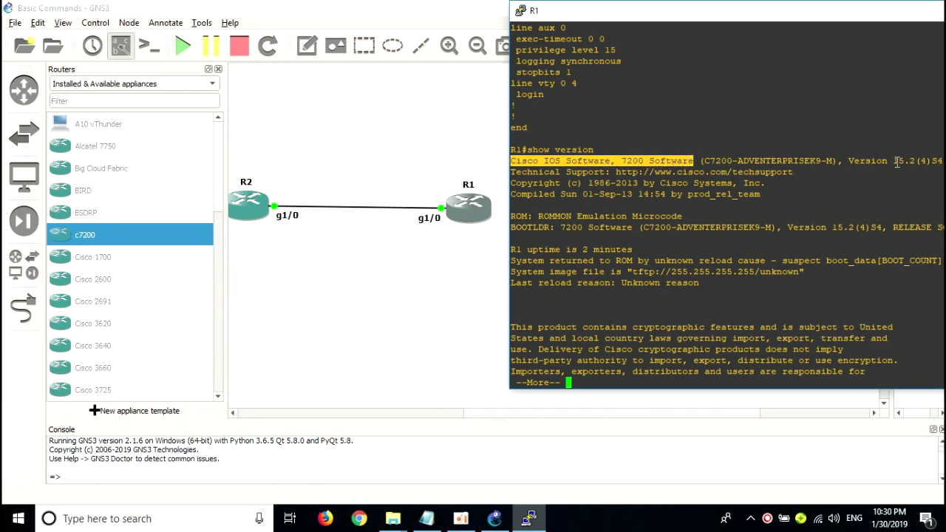
left_click_drag(888, 161, 916, 161)
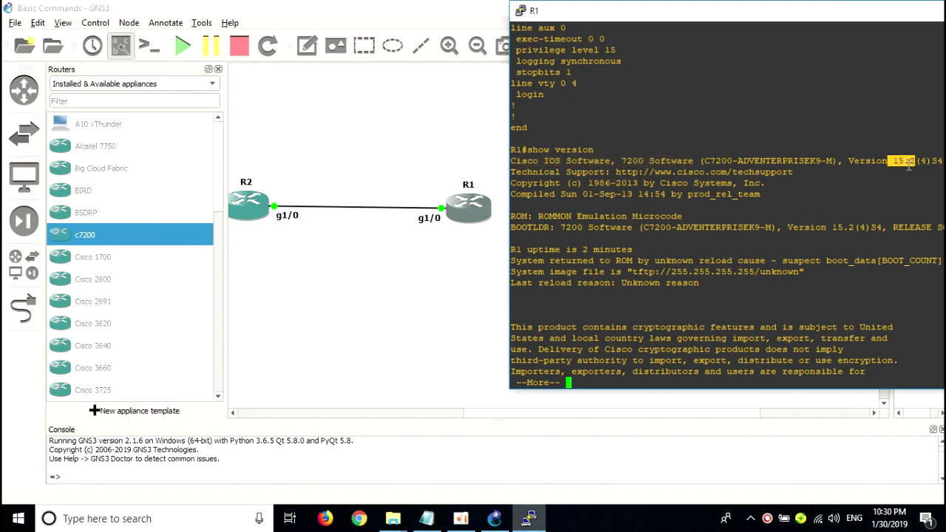
left_click(898, 165)
key("q")
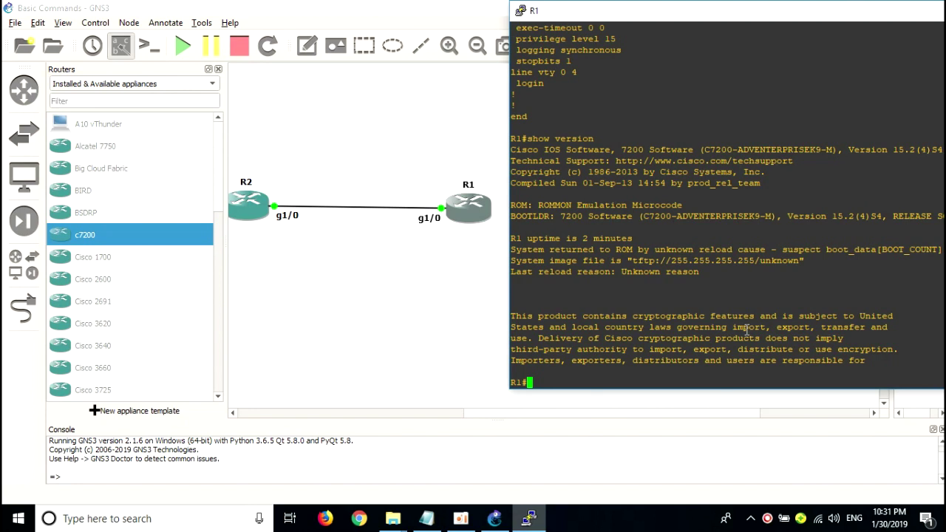
Enter 'config terminal' at R1# to reach the R1(config)# prompt.
type("config terminal")
key("Return")
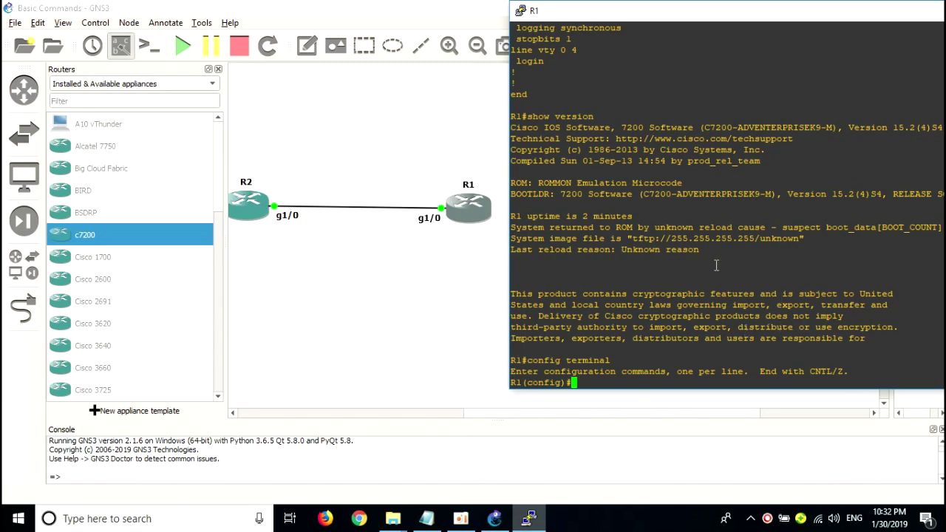
scroll(706, 266, "up", 15)
scroll(705, 266, "up", 15)
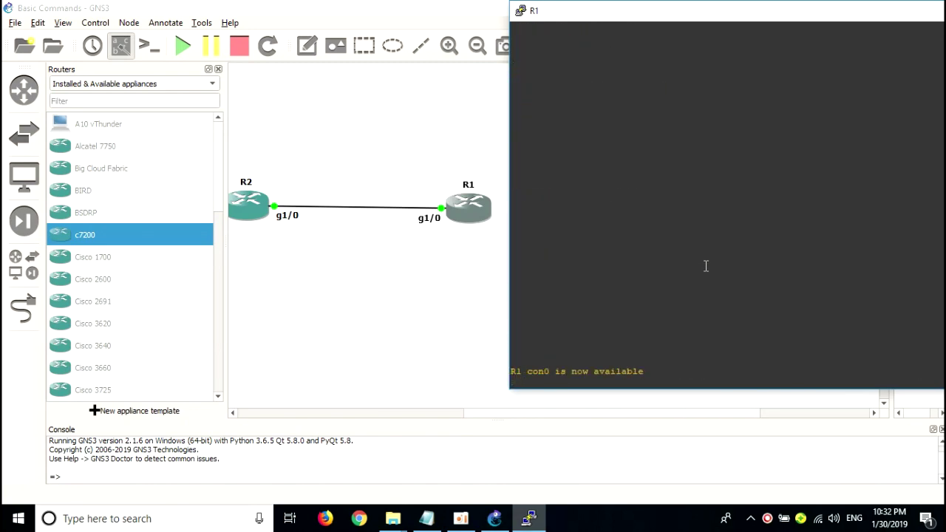
scroll(706, 266, "down", 10)
scroll(705, 266, "up", 3)
scroll(706, 266, "up", 10)
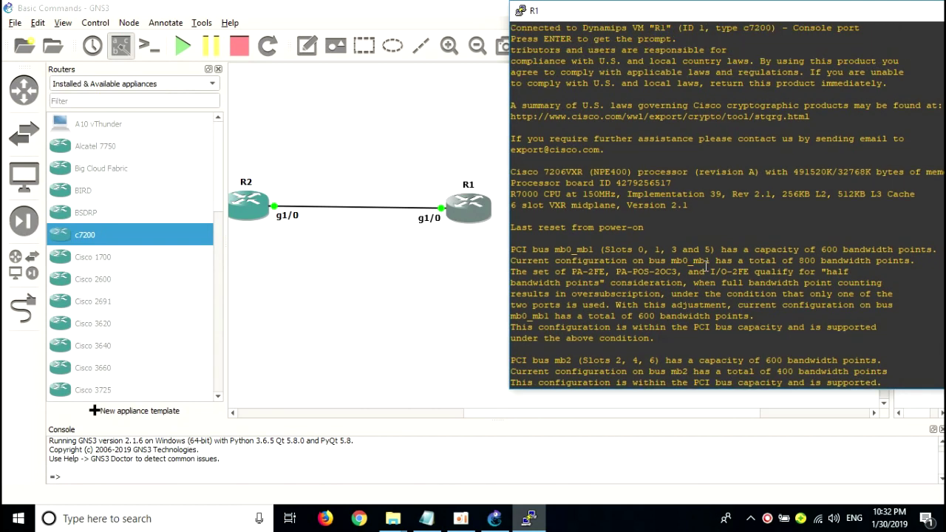
scroll(705, 266, "down", 20)
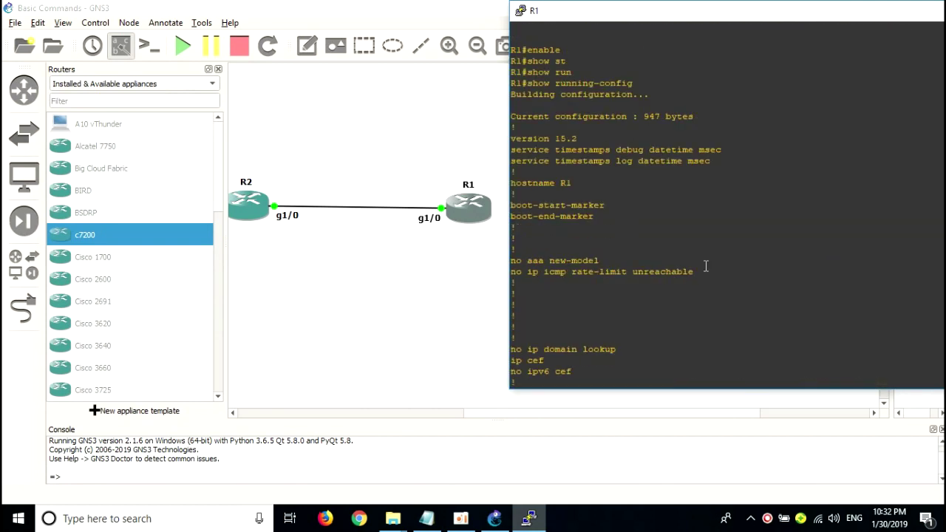
scroll(706, 266, "down", 6)
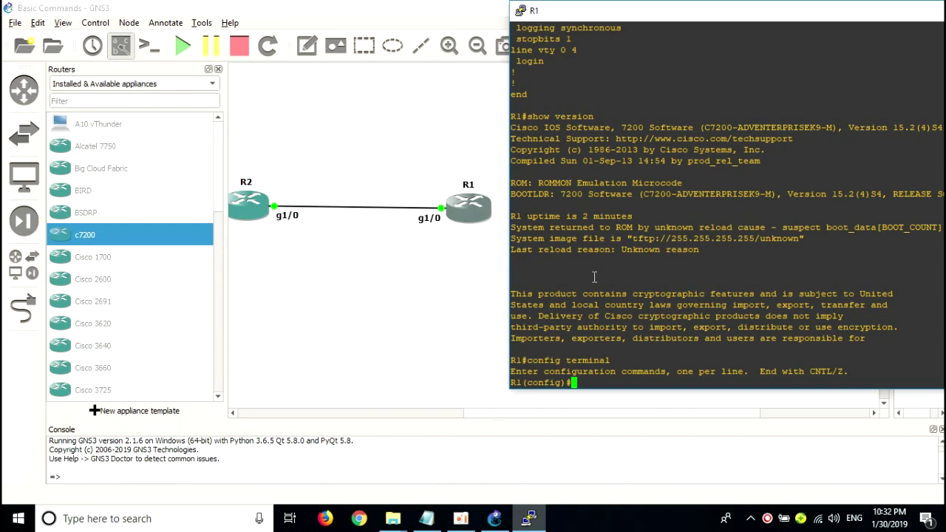
Type 'interface g1/0' at the R1(config)# prompt without executing it.
type("interface g1/0")
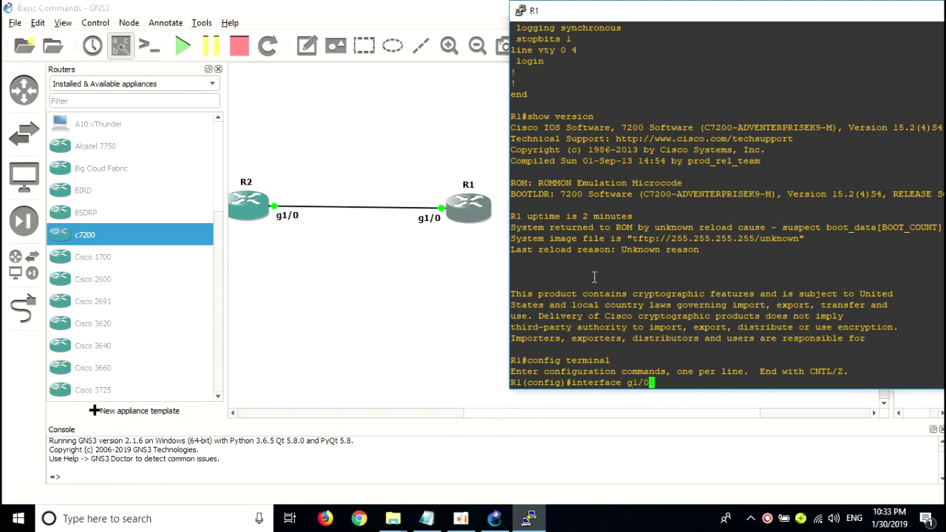
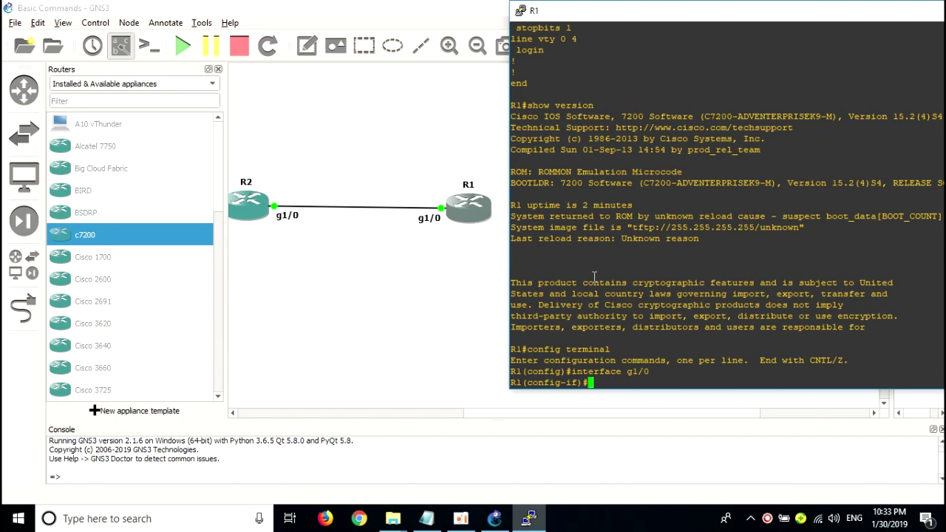
Assign 192.168.1.1 255.255.255.0 to R1's g1/0 and enable it with no shutdown.
type("ip")
key("BackSpace")
key("BackSpace")
type("ip address 192.168.1.1")
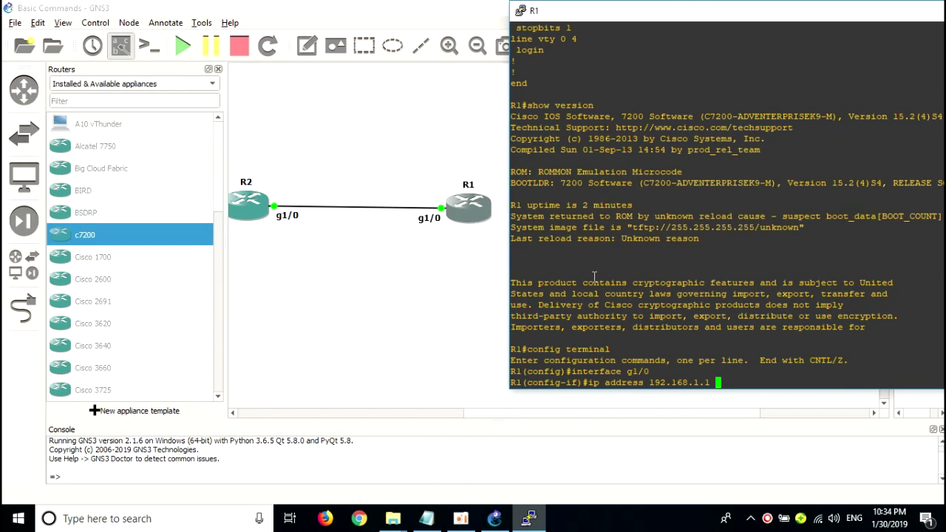
type("255.255.255.0")
key("Return")
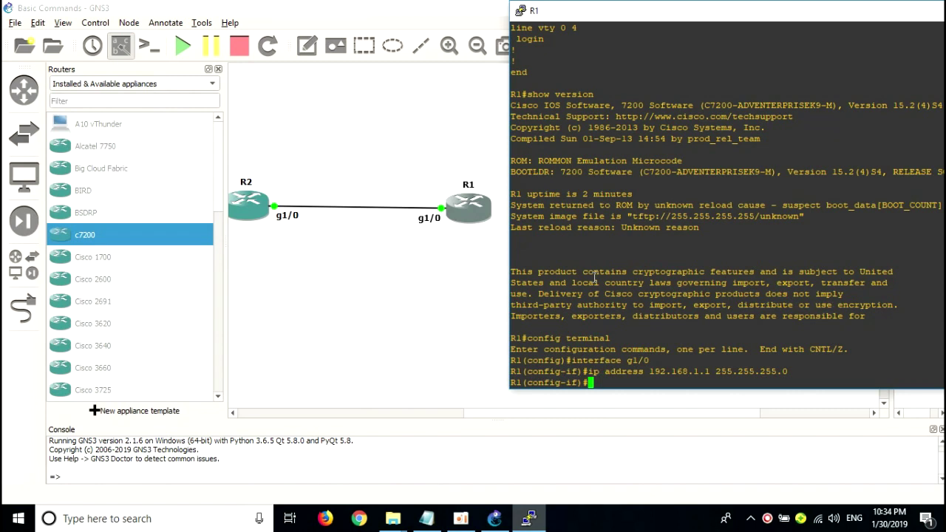
type("no shutdown")
key("Return")
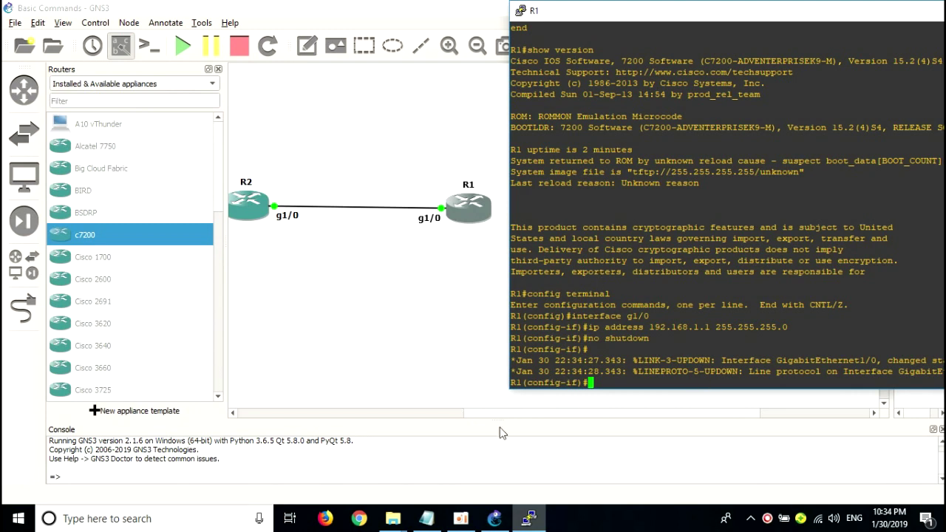
Bring the R1 console back to the front and move it slightly left.
left_click(631, 416)
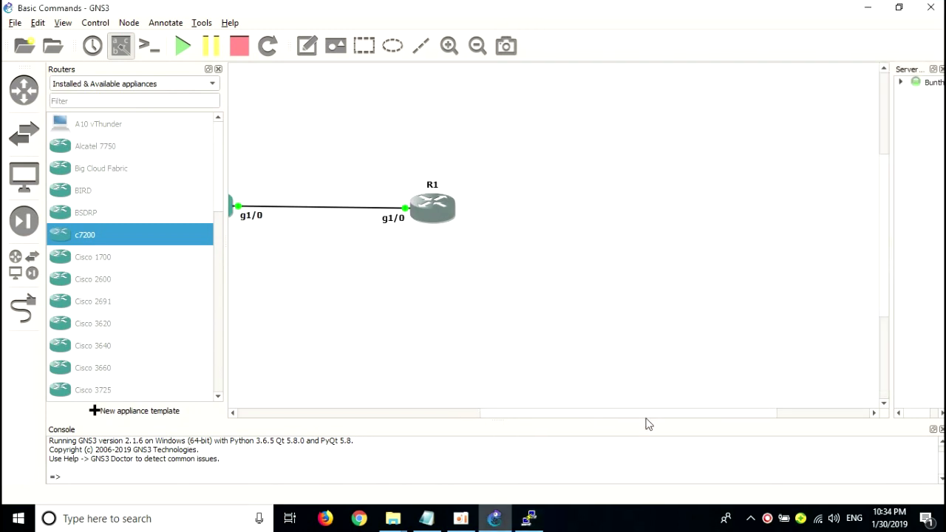
key("alt+Tab")
left_click_drag(829, 20, 788, 31)
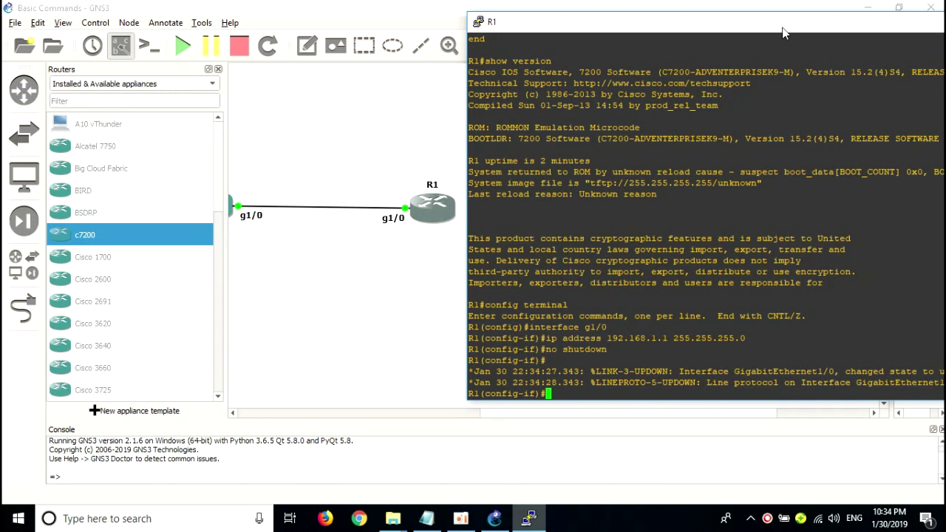
Exit interface configuration and enter line vty 0 4 at the global prompt.
type("exit")
key("Return")
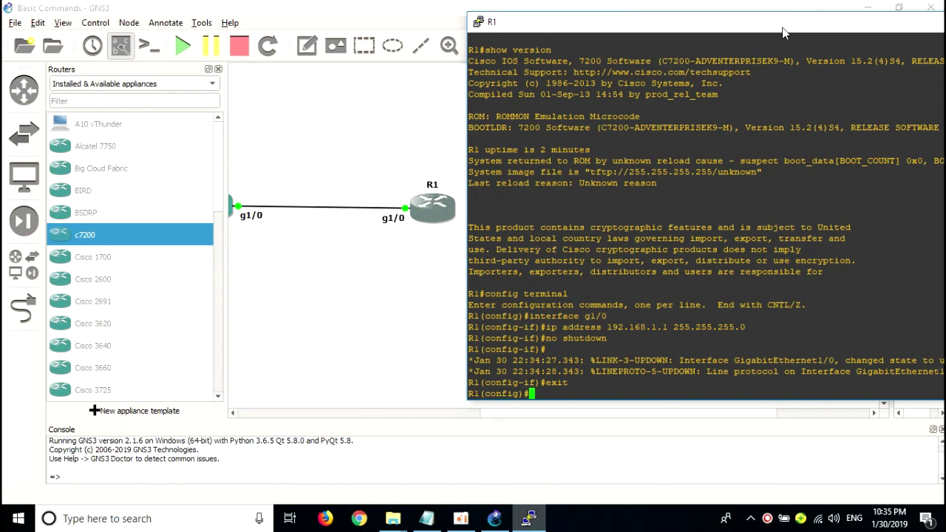
type("line vty 0 4")
Give R1's vty lines 0 4 a line password, require login, and exit line configuration.
key("Return")
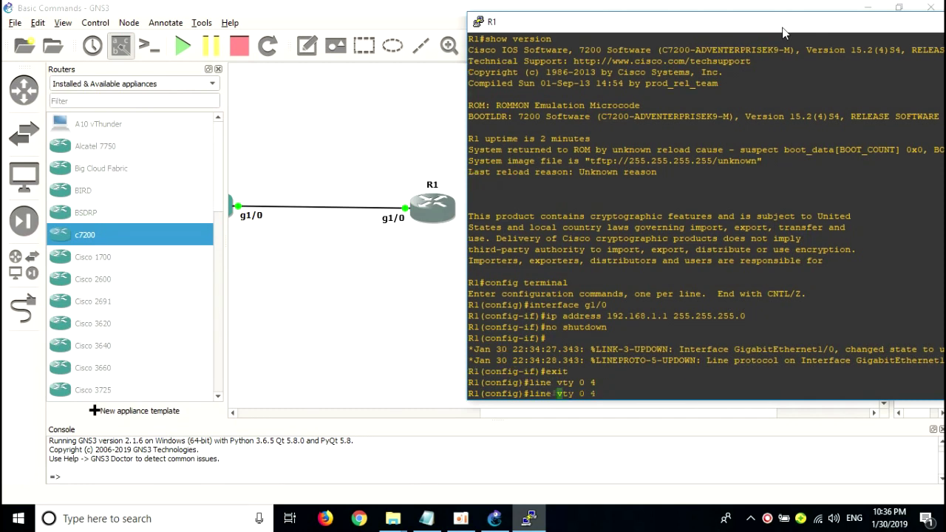
type("password")
type("cisco")
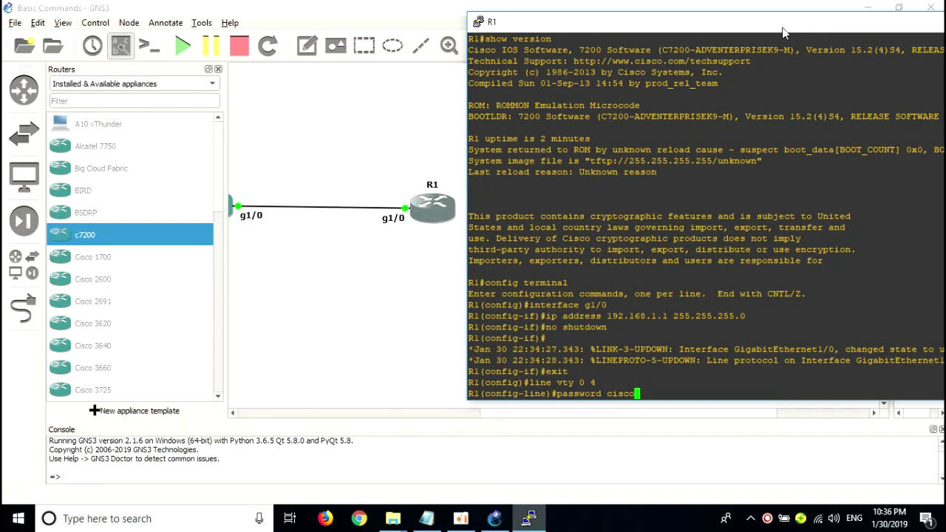
key("Return")
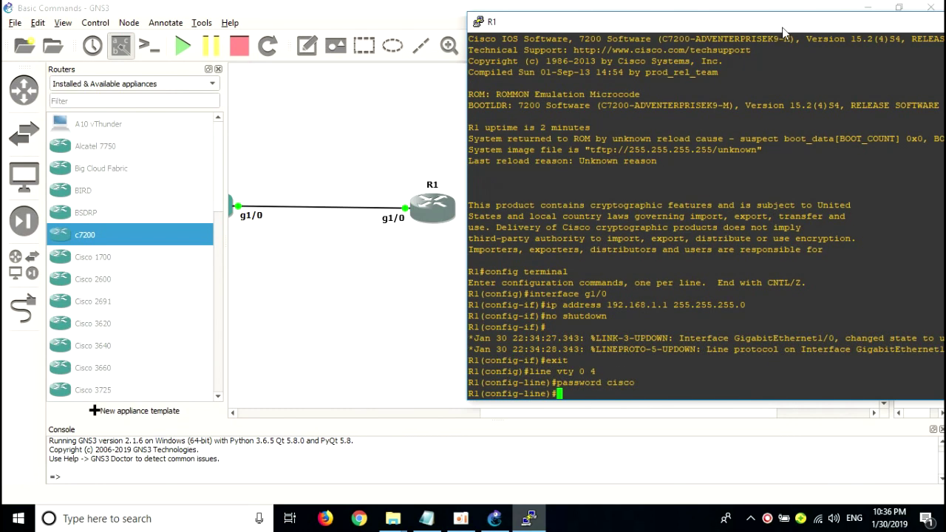
type("login")
key("Return")
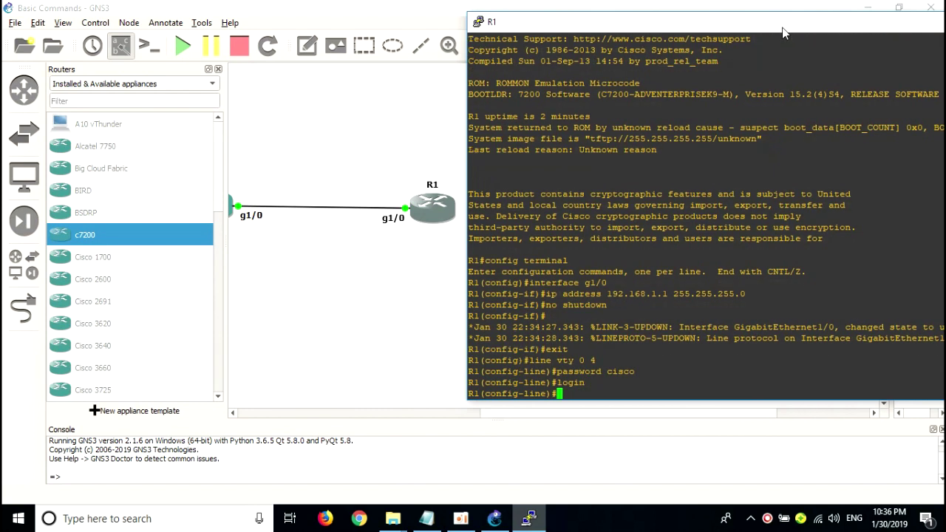
type("exit")
key("Return")
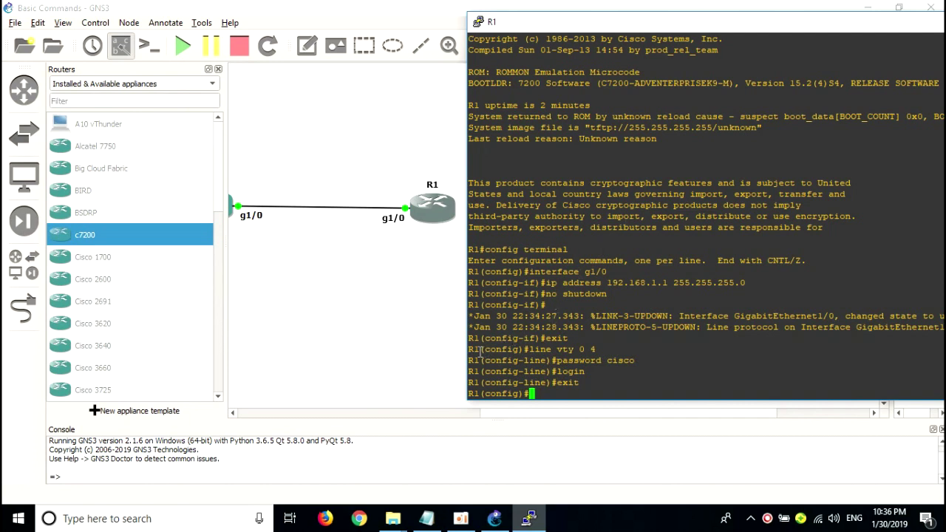
left_click_drag(469, 349, 614, 383)
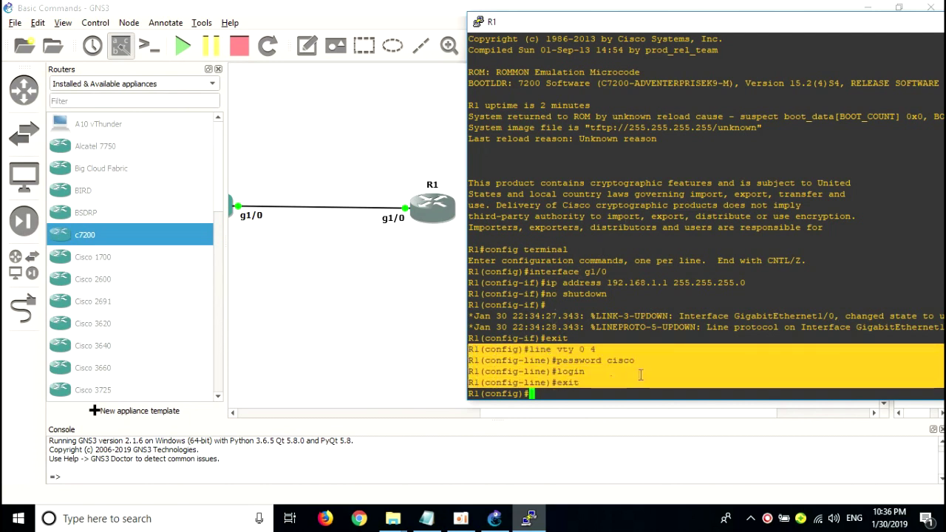
left_click(559, 393)
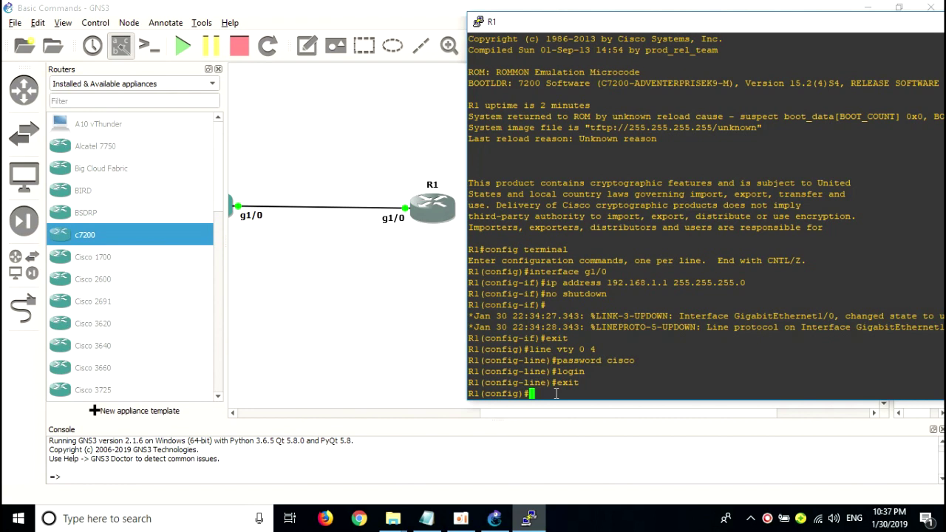
Protect R1's console line 0 with a password and require login.
type("line con 0")
key("Return")
type("password cisco")
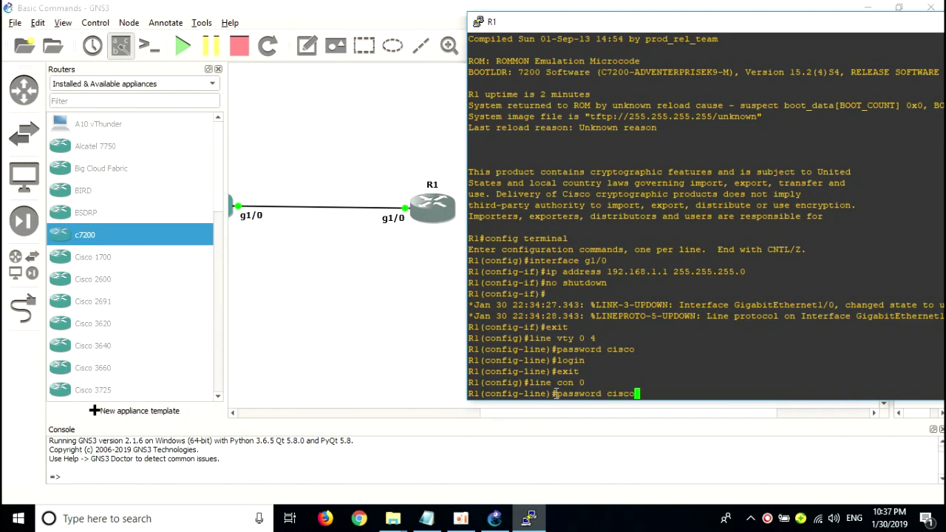
key("Return")
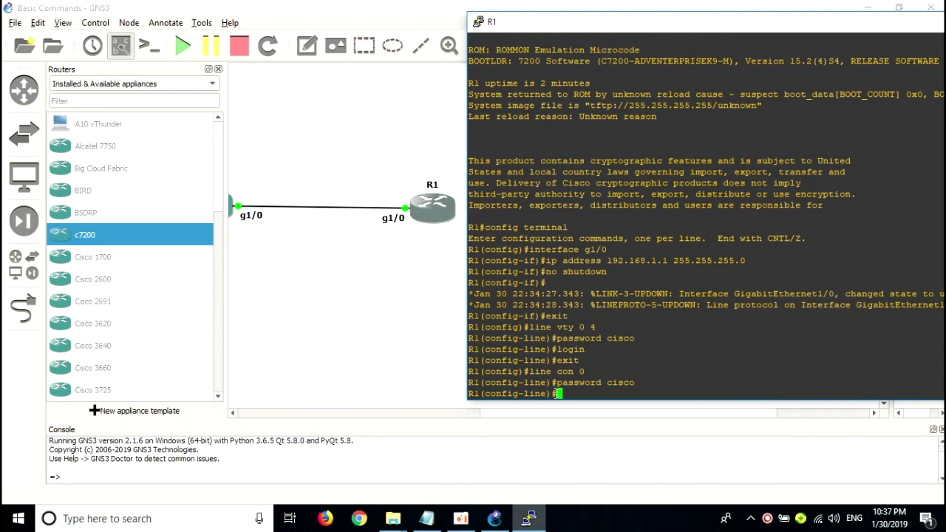
type("login")
key("Return")
type("exit")
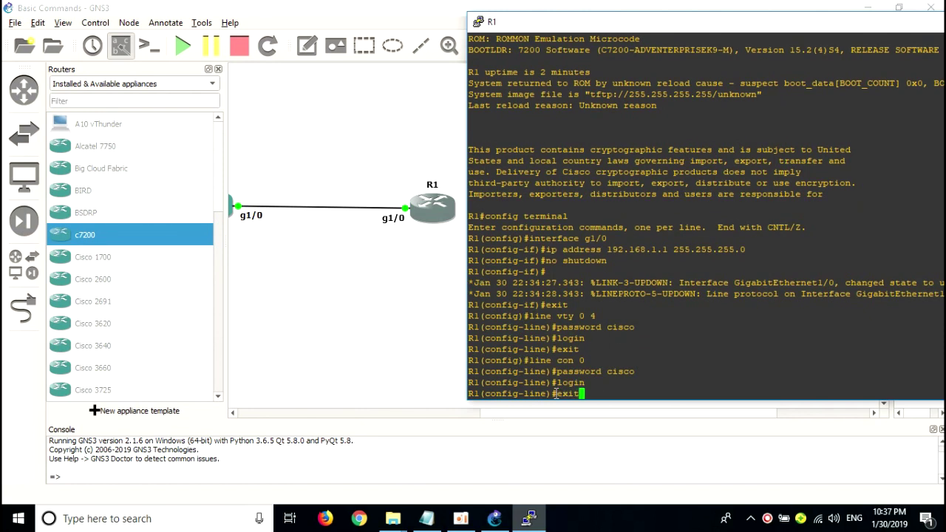
key("Return")
key("Return")
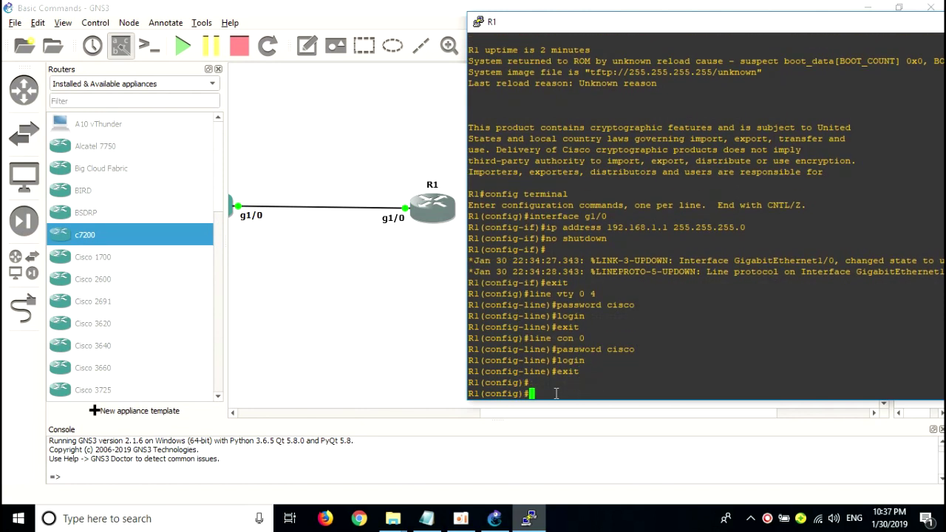
Set R1's enable secret and turn on service password-encryption.
type("enable secret cisco")
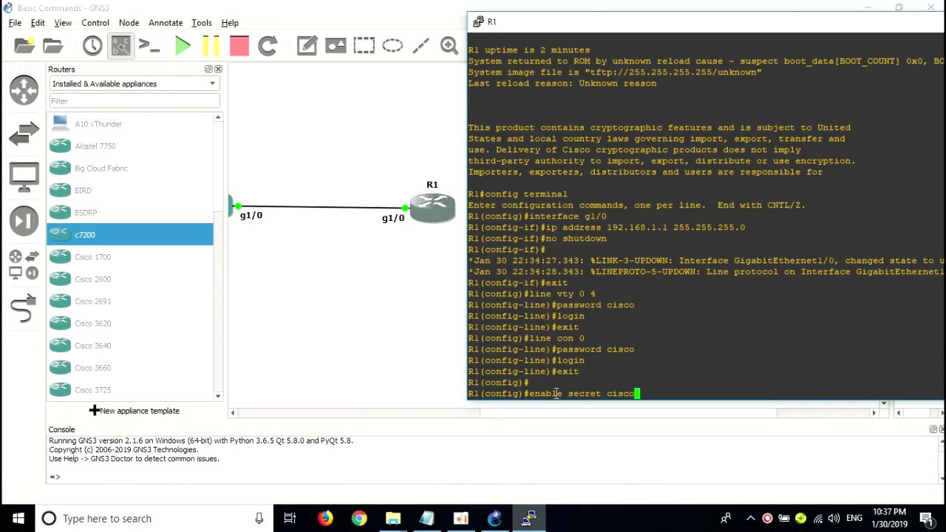
key("Return")
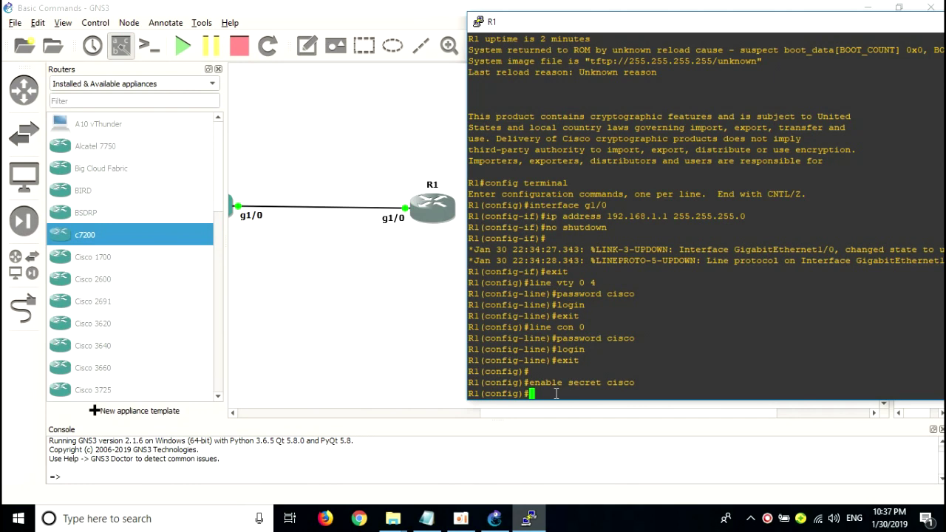
type("service pass")
key("Tab")
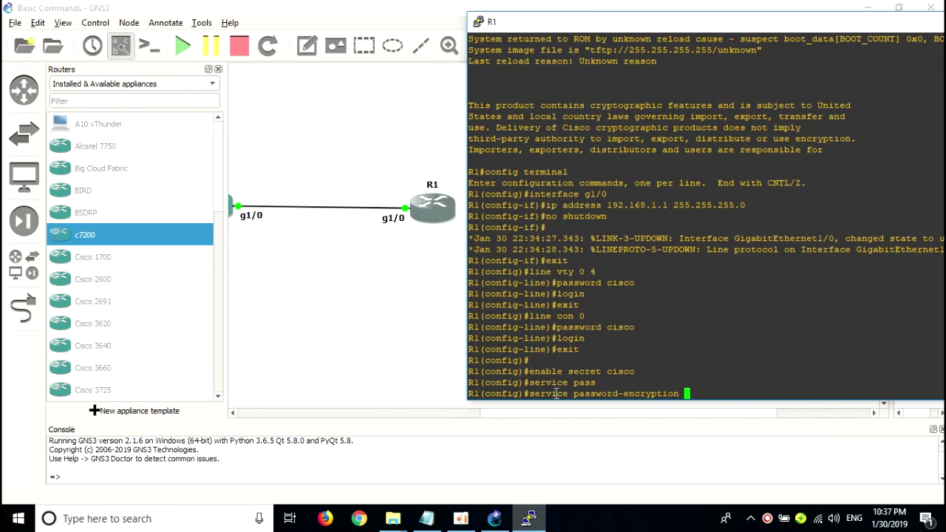
key("Return")
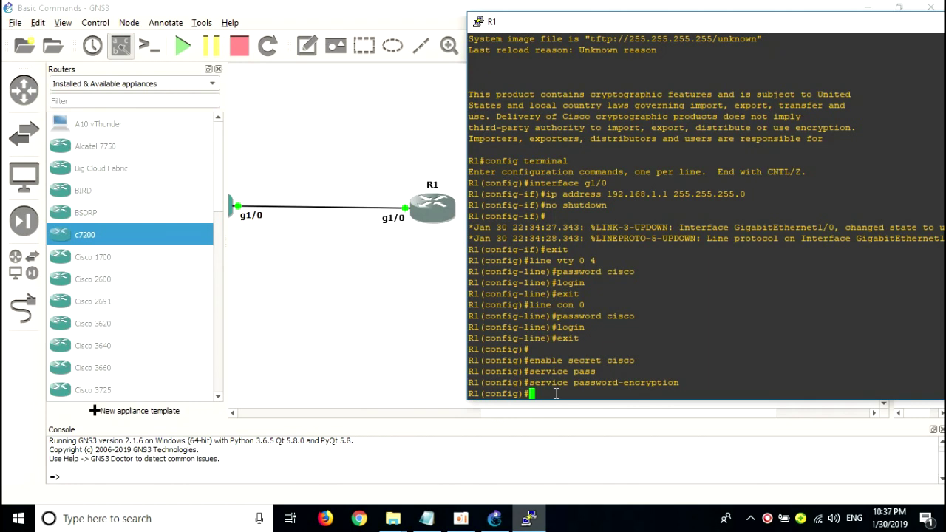
Exit global configuration and log out of the R1 console.
type("exit")
key("Return")
type("exit")
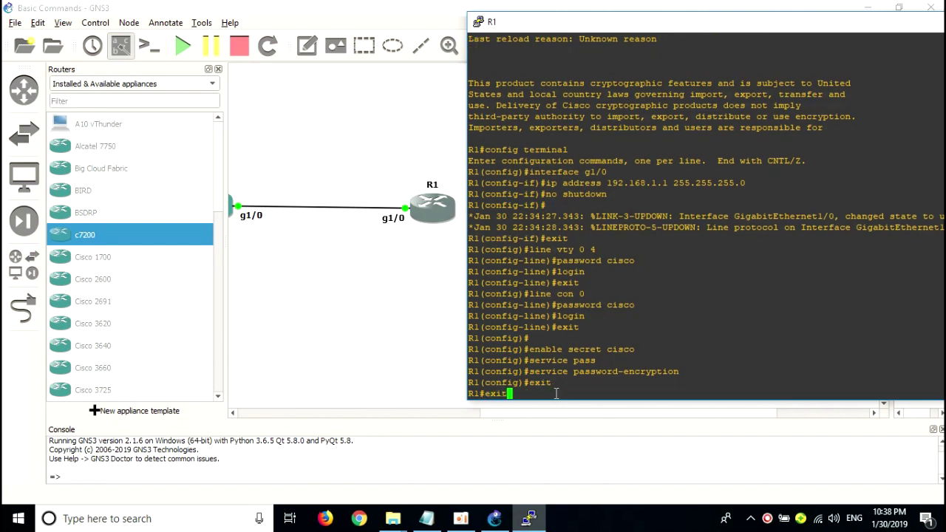
key("Return")
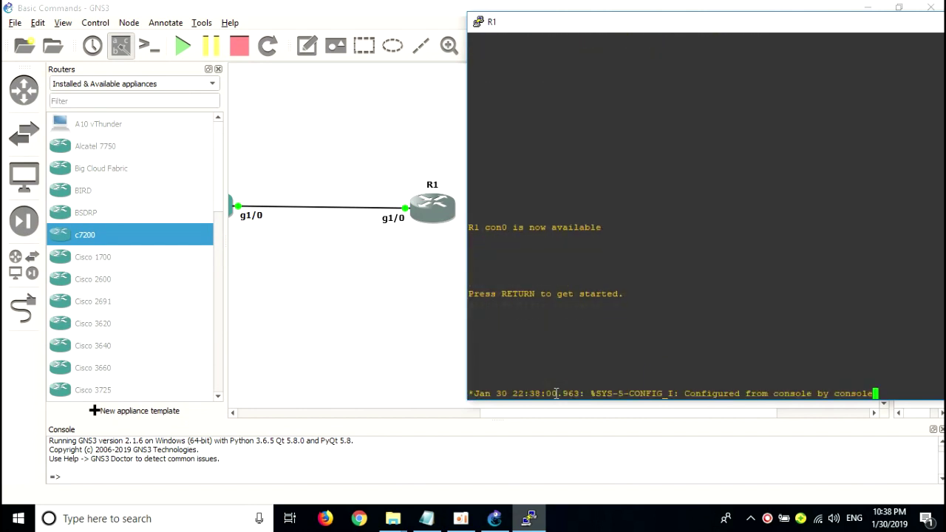
Log back into R1 with the console password and run enable to reach R1#.
key("Return")
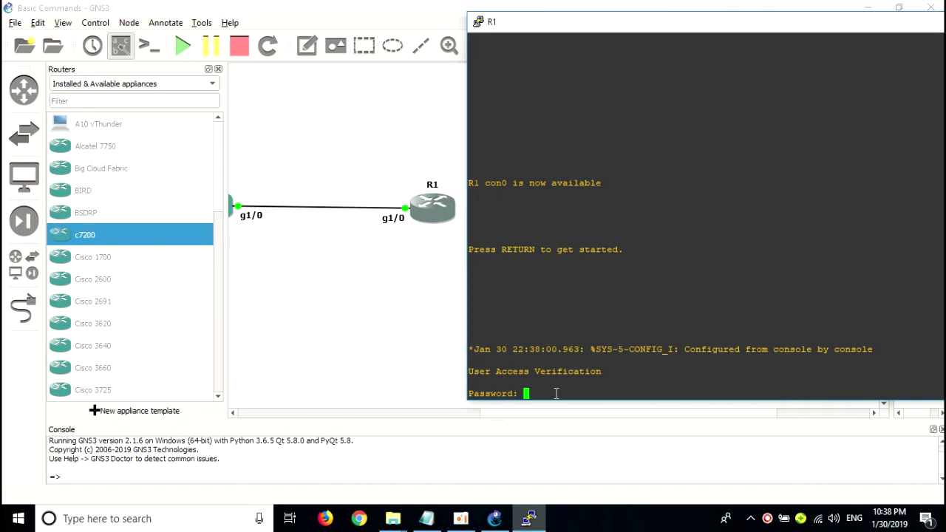
key("Return")
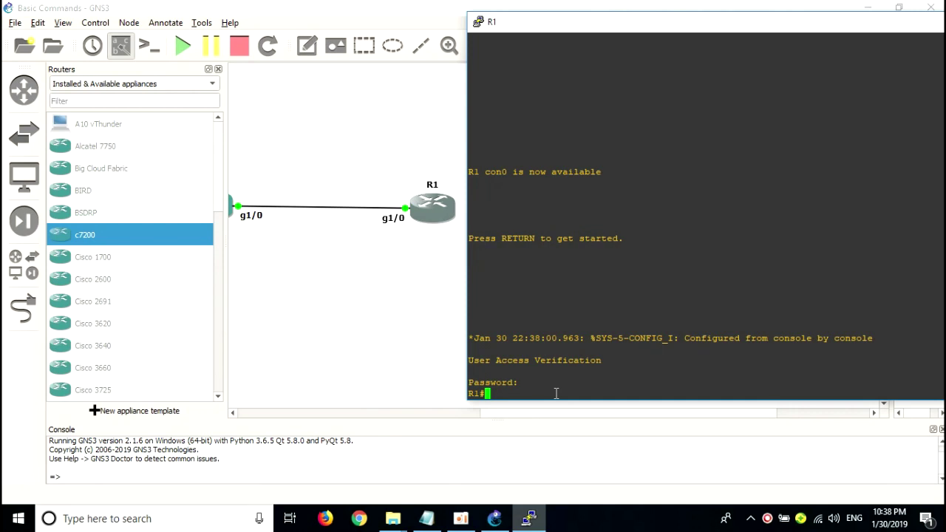
type("enable")
key("Return")
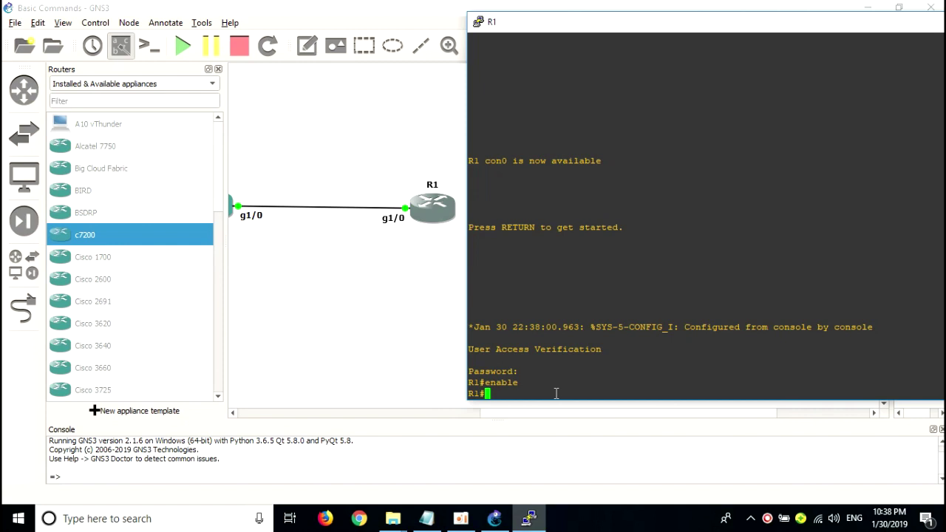
left_click_drag(507, 415, 479, 422)
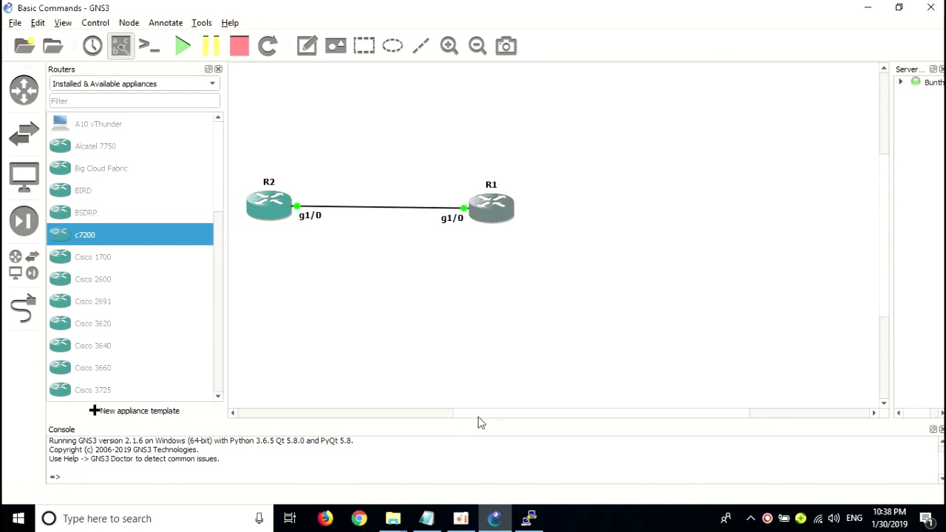
Open a console to R2 and enter global configuration mode with conf t.
right_click(269, 205)
left_click(296, 89)
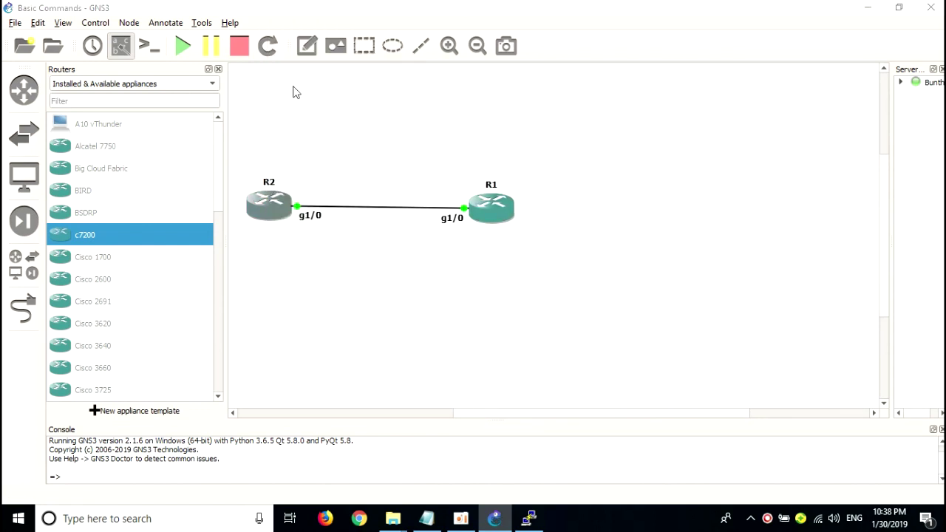
key("Return")
left_click_drag(262, 93, 549, 109)
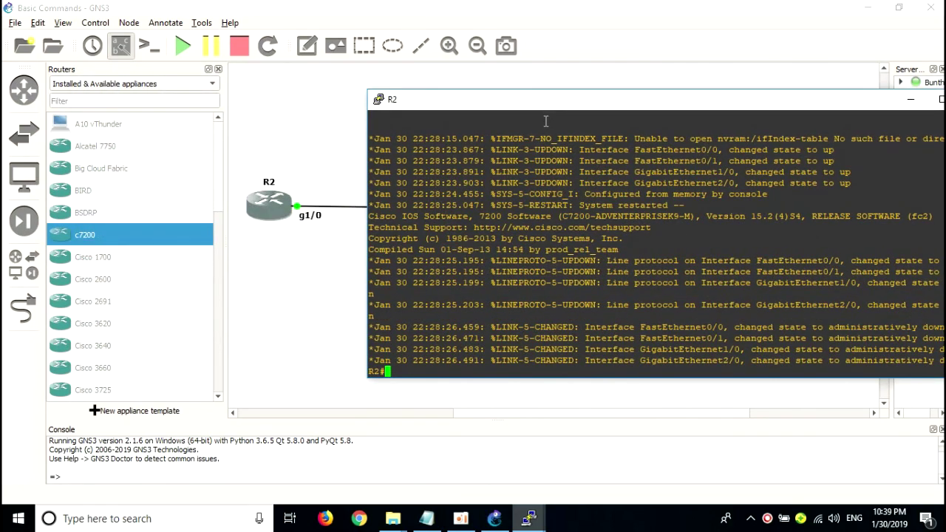
type("conf t")
key("Return")
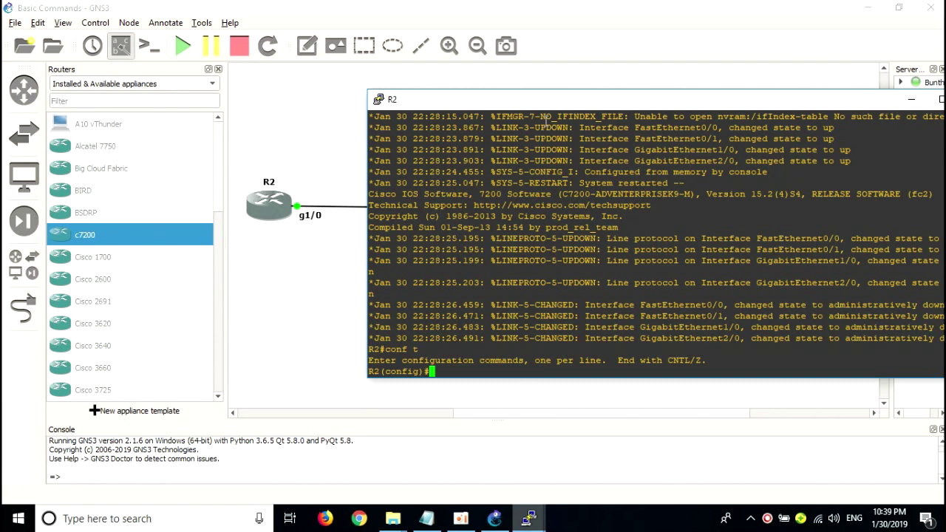
Assign 192.168.1.2 255.255.255.0 to R2's g1/0, bring it up, and exit interface mode.
type("interface g1/0")
key("Return")
type("ip add")
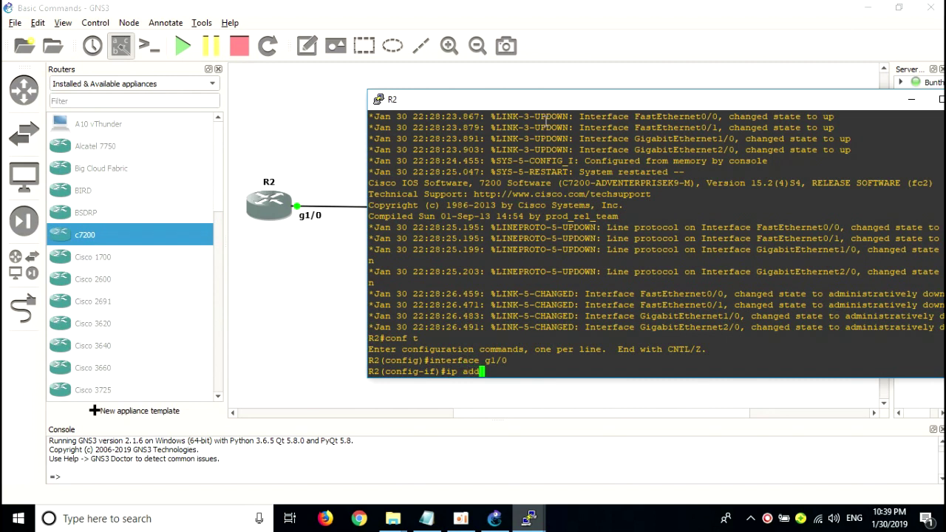
type("ress 192.168.1.2")
left_click_drag(479, 108, 598, 121)
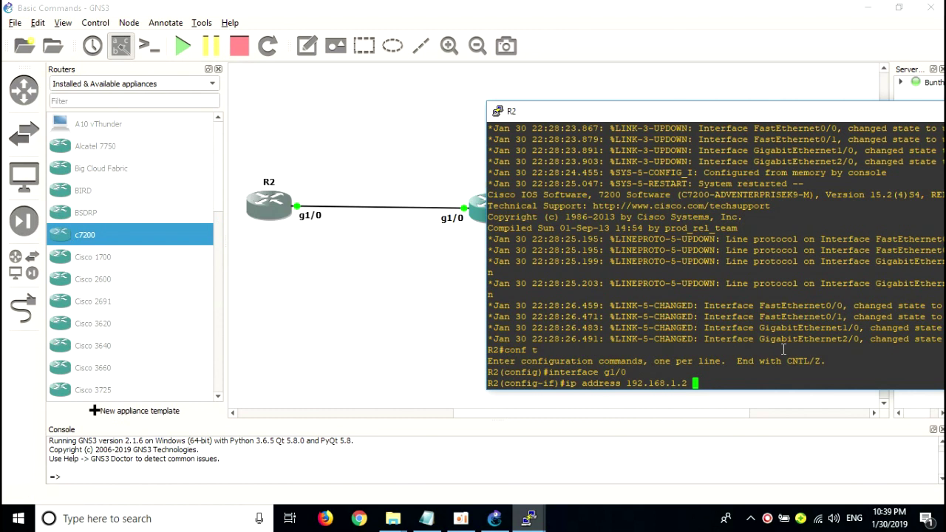
type("255.255.255.0")
key("Return")
type("no shut")
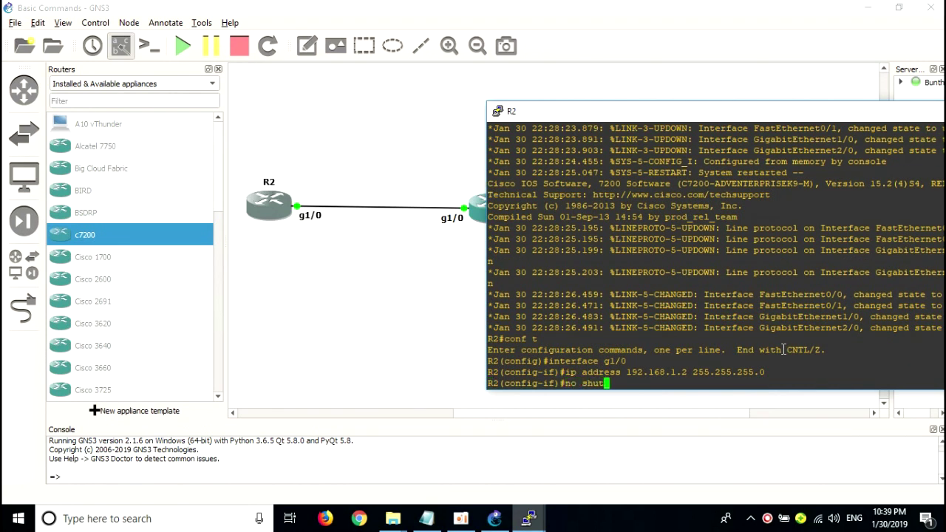
key("Return")
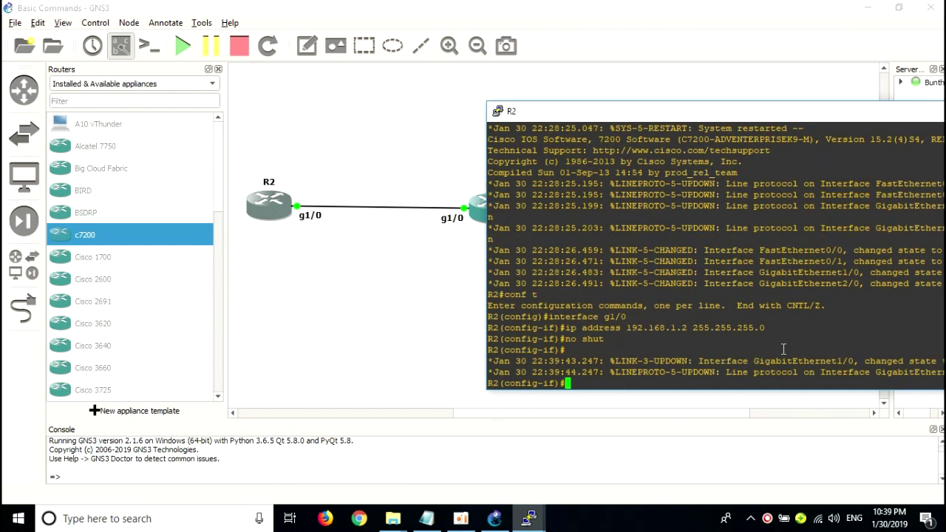
type("exit")
key("Return")
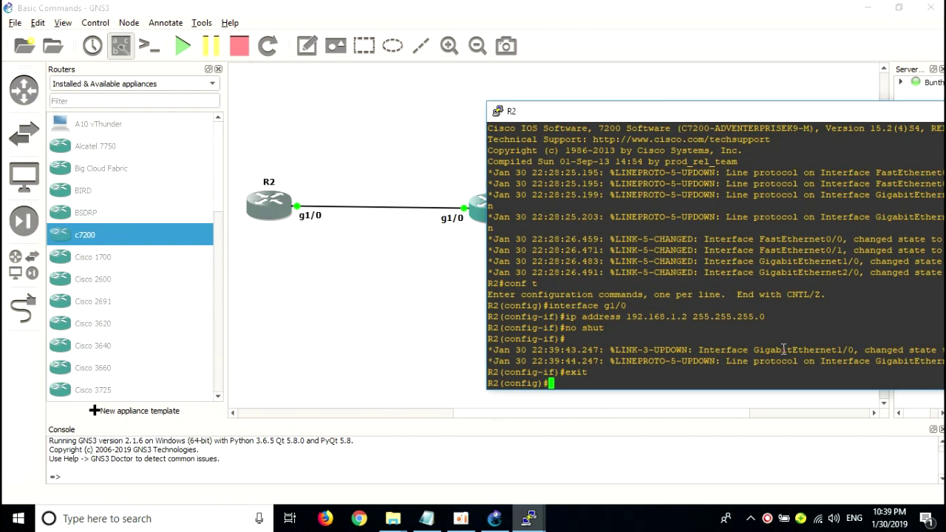
type("line vty")
Give R2's vty lines 0 5 a password and require login.
type("0 5")
key("Return")
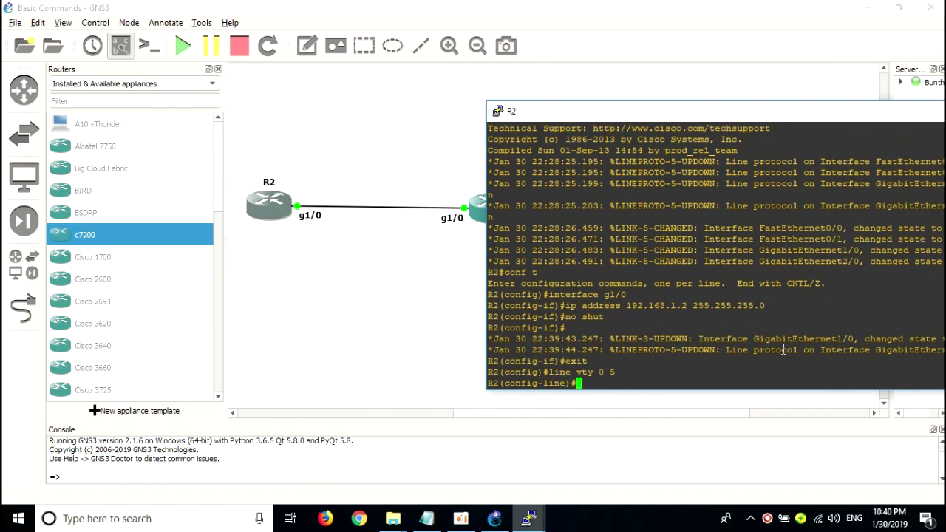
type("password cisco")
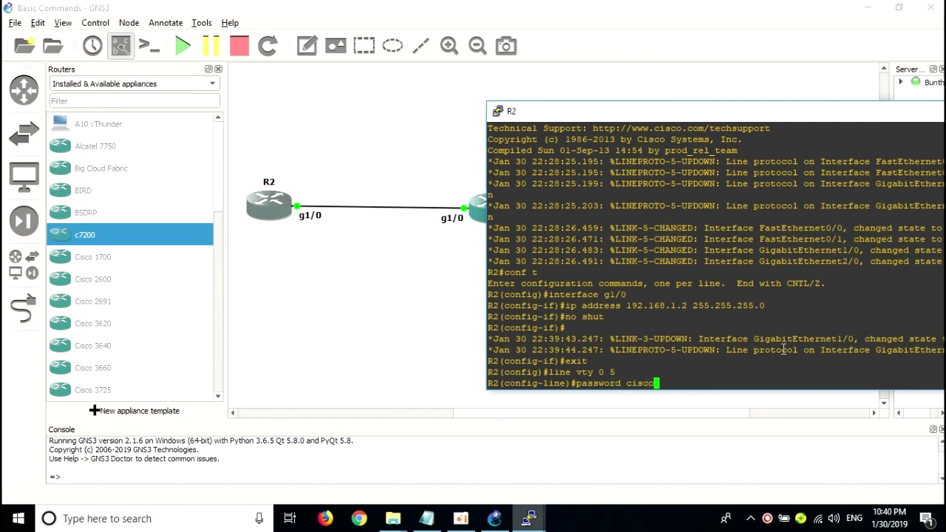
key("Return")
type("login")
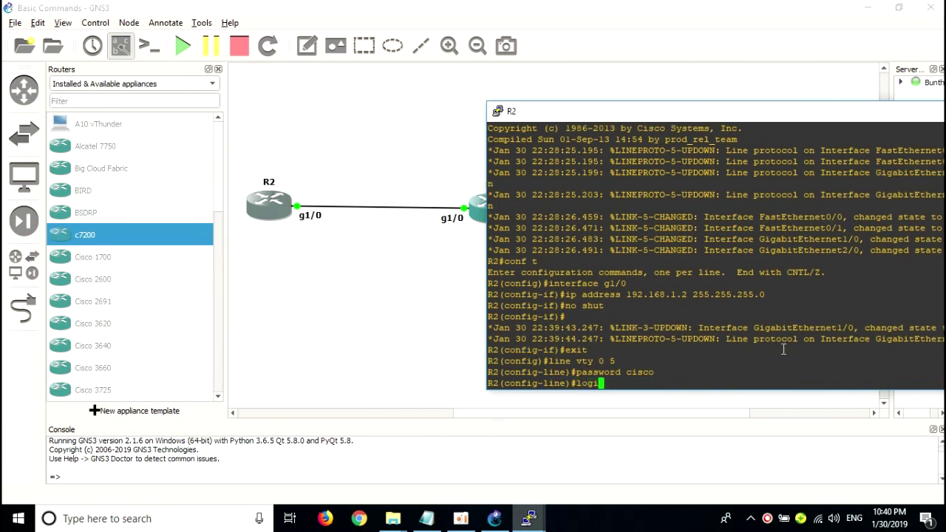
key("Return")
type("exit")
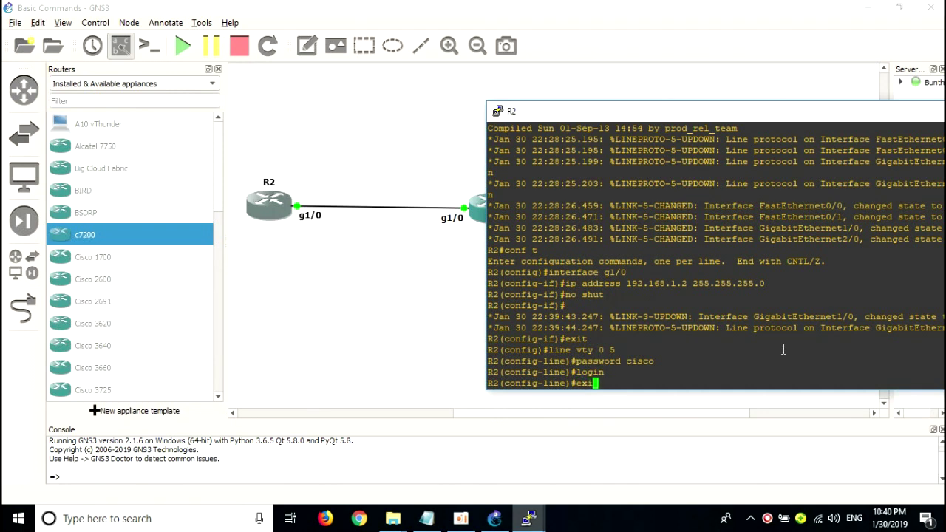
key("Return")
Set a password on R2's console line 0.
type("line ")
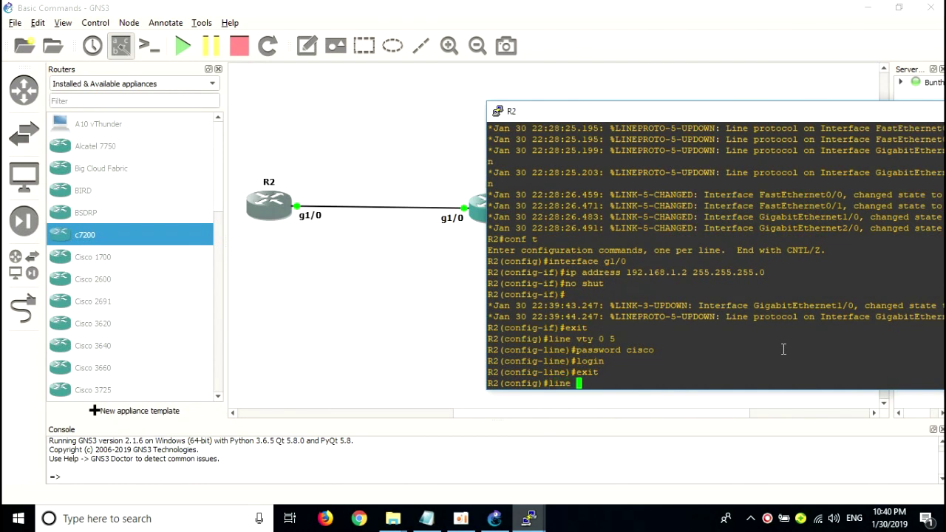
type("con 0")
key("Return")
type("pass")
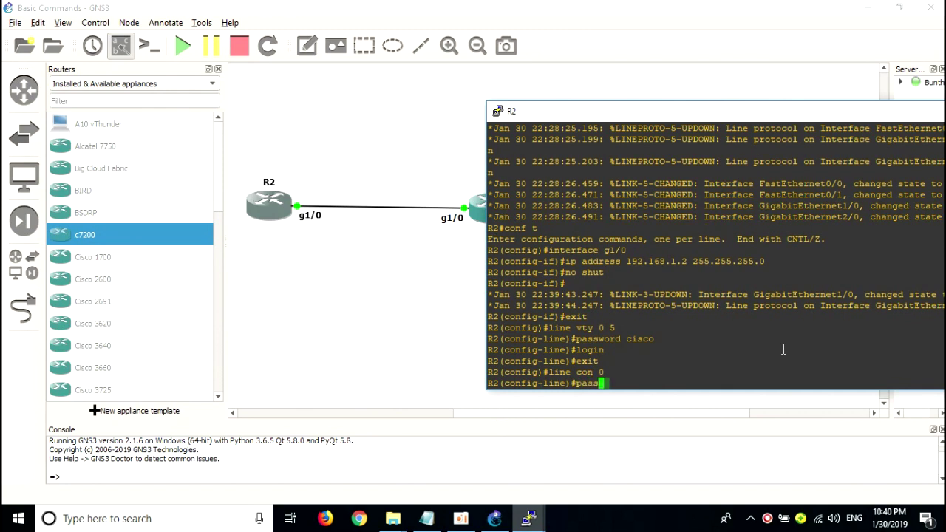
type("word cisco")
key("Return")
Set the enable secret on R2.
type("en")
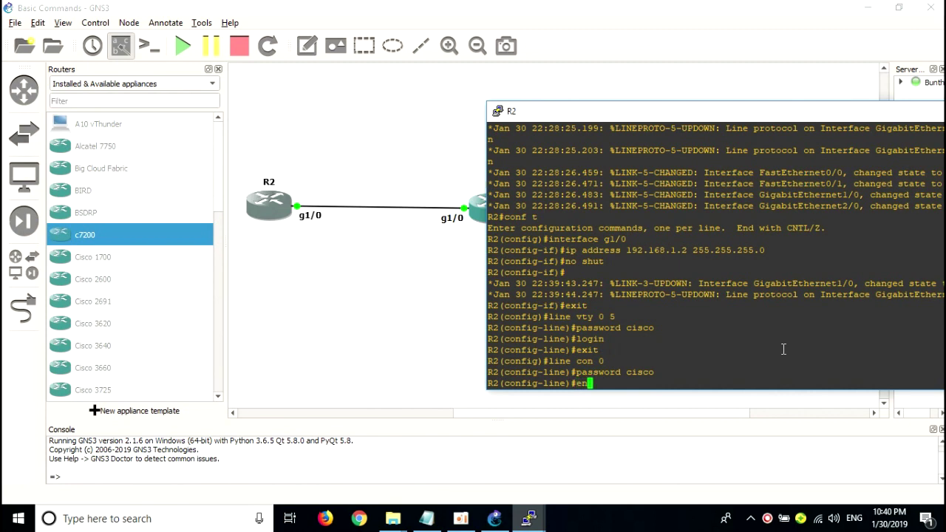
type("able secr")
type("t")
key("BackSpace")
type("t cisco")
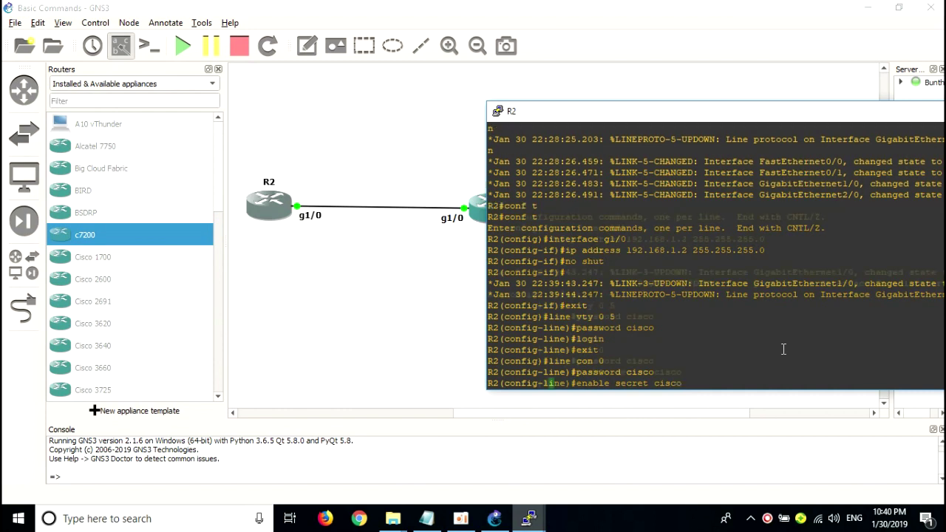
key("Return")
Turn on service password-encryption on R2 and leave global configuration.
type("service ")
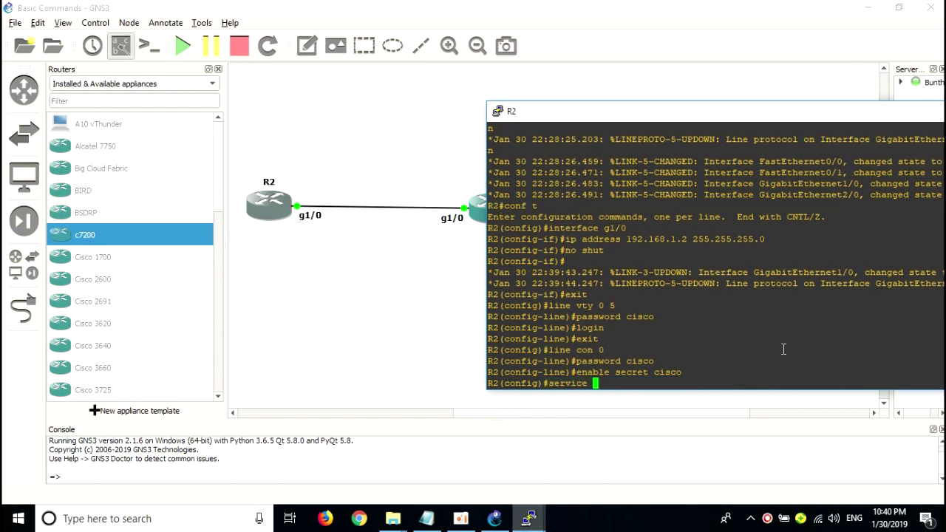
type("pa")
key("Tab")
key("Return")
key("Up")
key("BackSpace")
key("BackSpace")
key("BackSpace")
key("BackSpace")
key("BackSpace")
key("BackSpace")
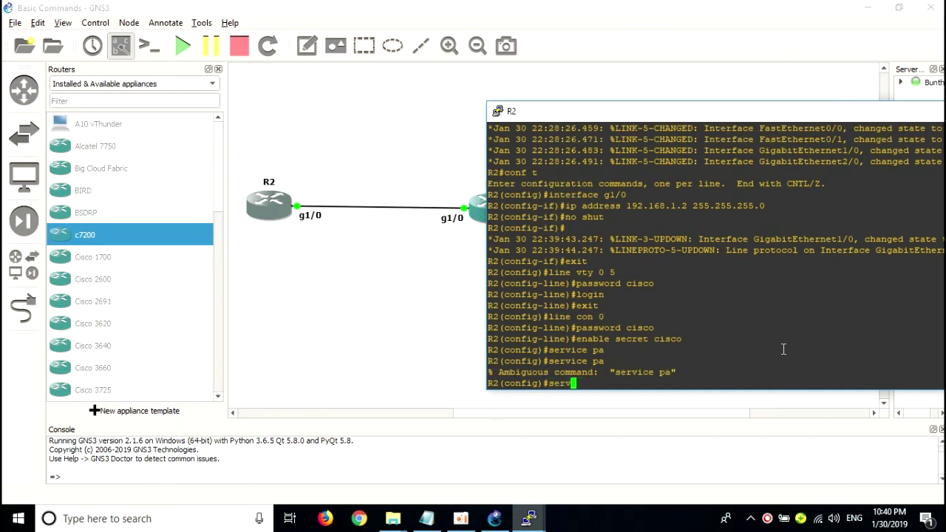
type("ic")
key("Tab")
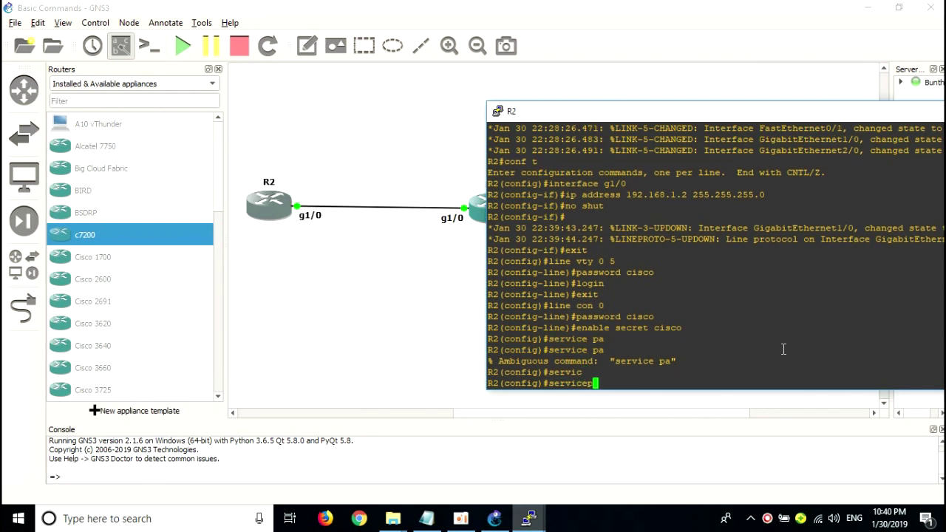
type("pa")
key("Tab")
type("s")
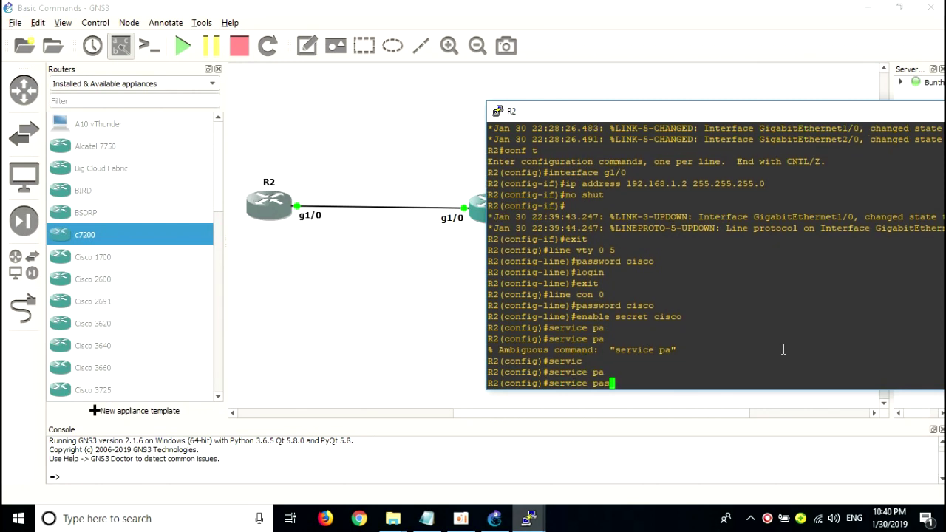
key("Tab")
key("Return")
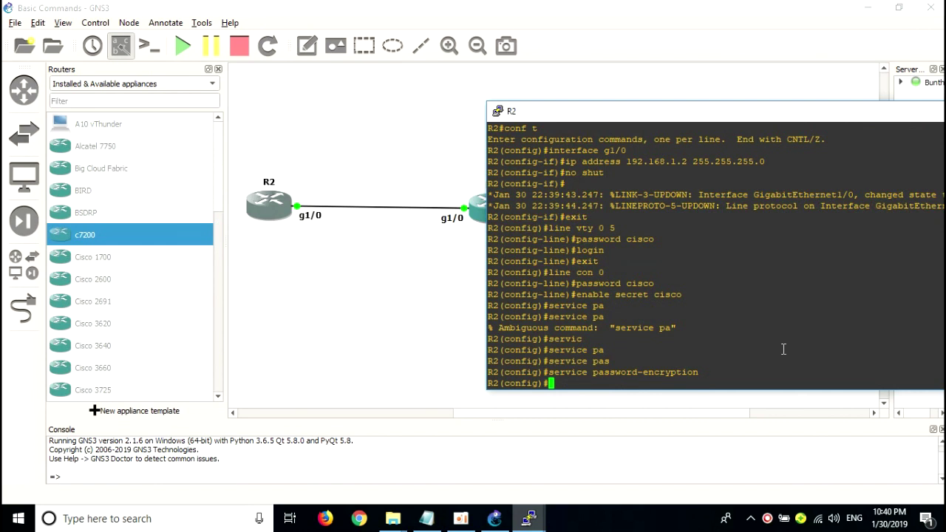
type("exit")
key("Return")
key("Return")
key("Return")
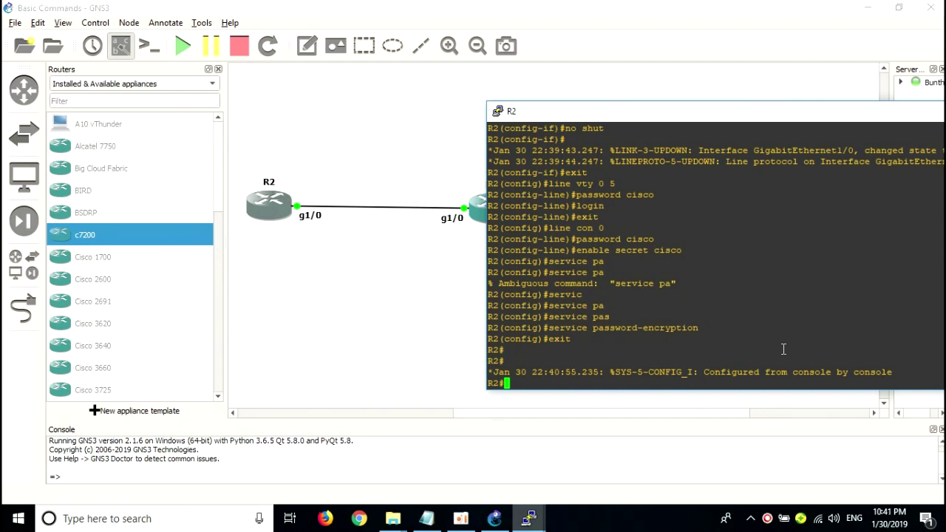
Enter configuration, run no logging console on R2, then exit back to R2#.
left_click_drag(625, 373, 889, 372)
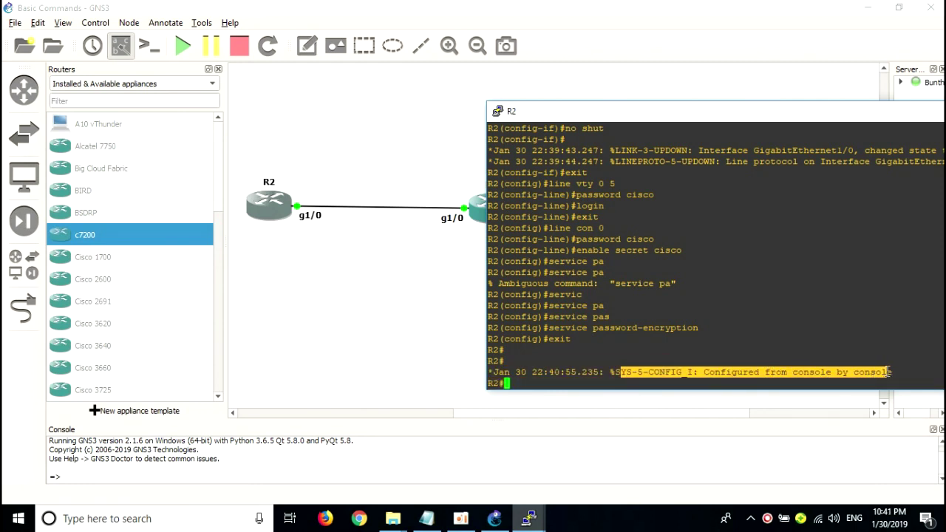
left_click(508, 378)
left_click_drag(509, 376, 786, 378)
left_click(675, 376)
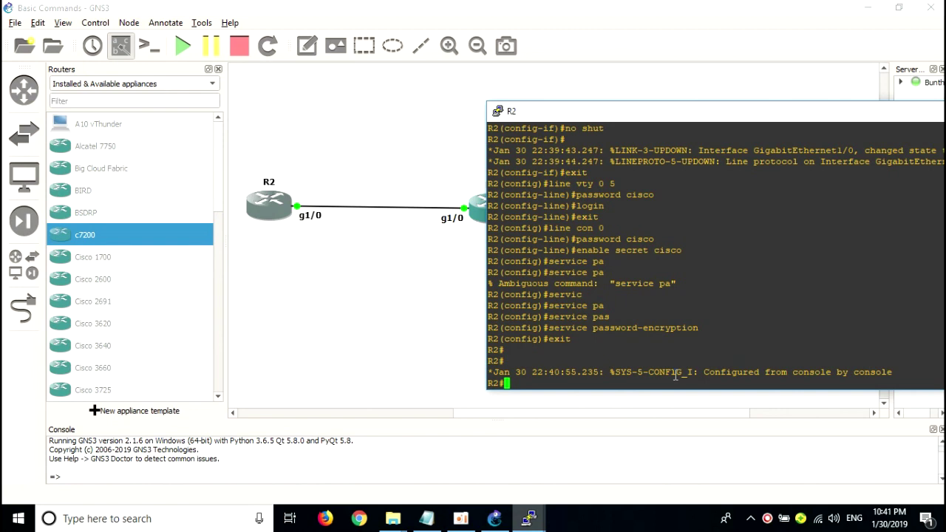
type("confi t")
key("Return")
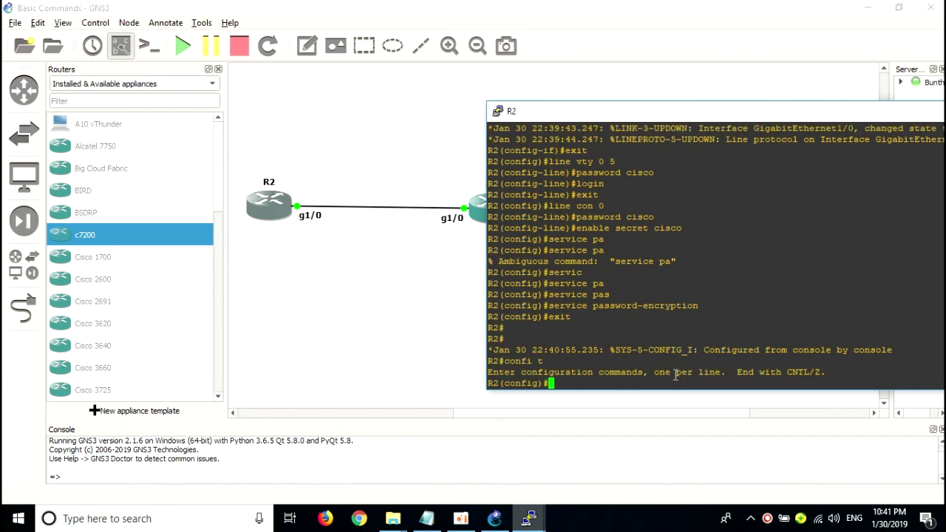
type("no logging console")
key("Return")
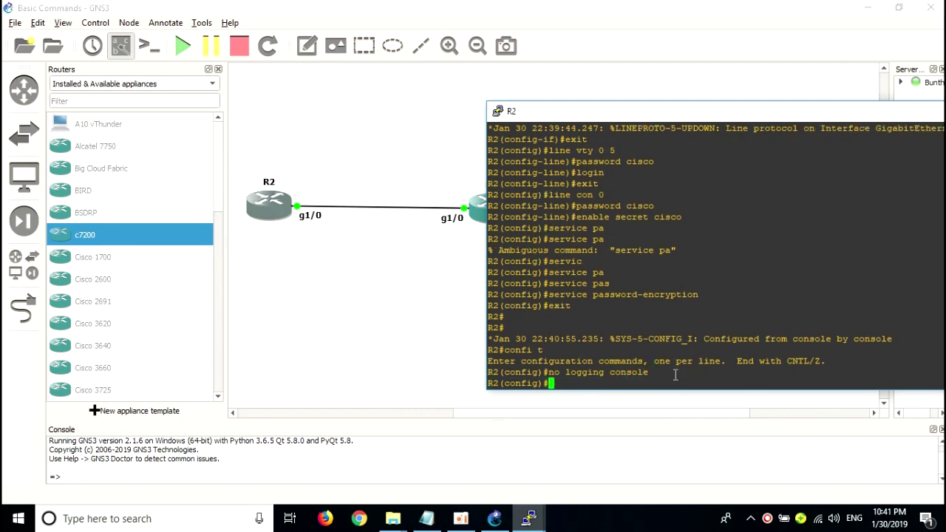
type("exit")
key("Return")
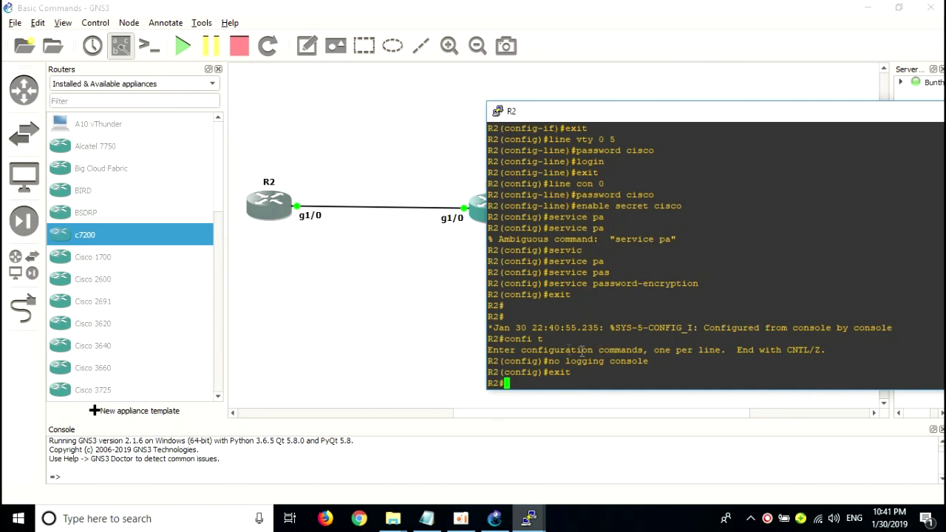
left_click_drag(510, 327, 706, 328)
Run show run on R2 and page through the whole running configuration.
left_click(598, 387)
type("show run")
key("Return")
key("space")
key("space")
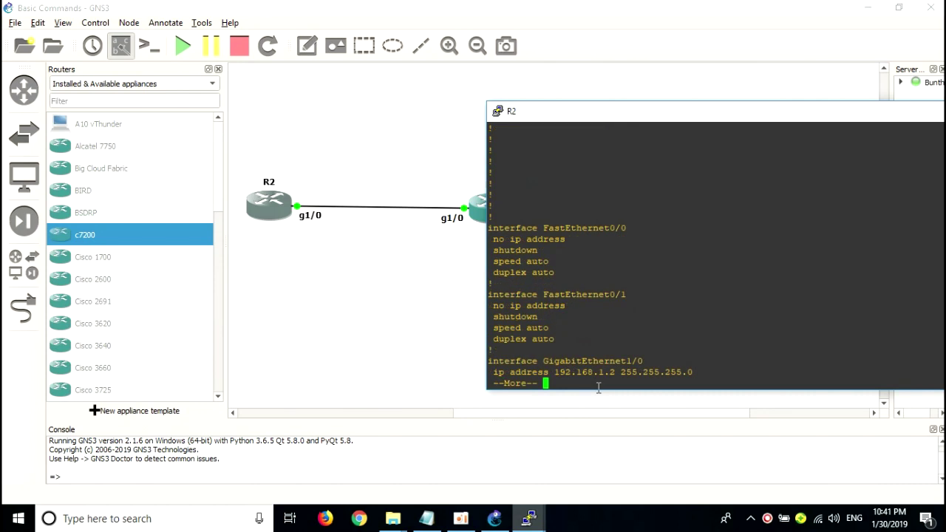
key("space")
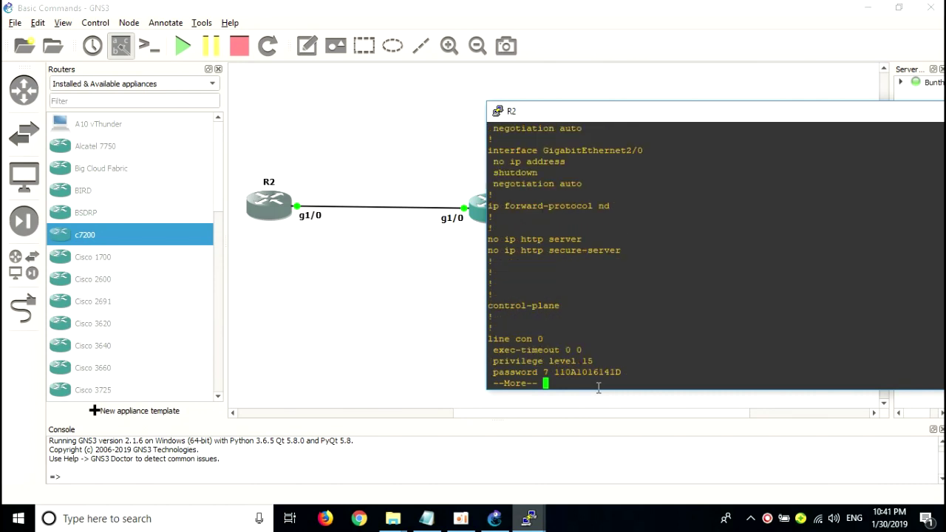
key("space")
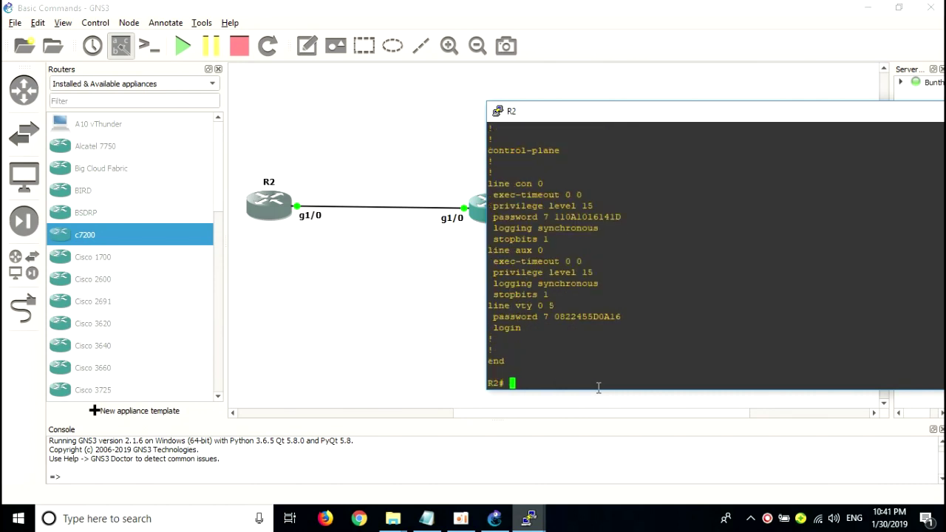
key("BackSpace")
Review the FastEthernet0/1 and GigabitEthernet1/0 192.168.1.2 settings in the output.
scroll(608, 277, "up", 4)
scroll(610, 279, "down", 4)
scroll(609, 279, "up", 11)
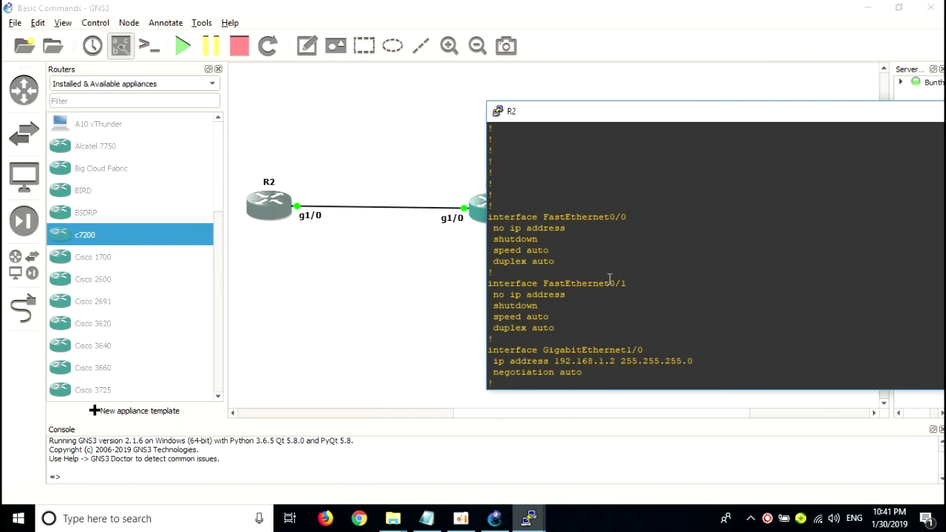
scroll(610, 279, "down", 4)
left_click_drag(500, 216, 708, 232)
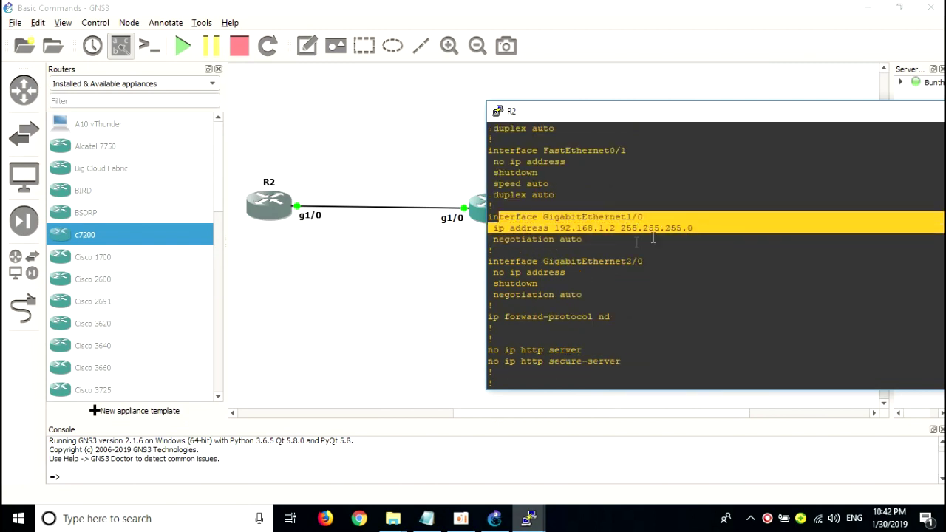
left_click(554, 187)
left_click_drag(554, 187, 485, 157)
left_click(521, 175)
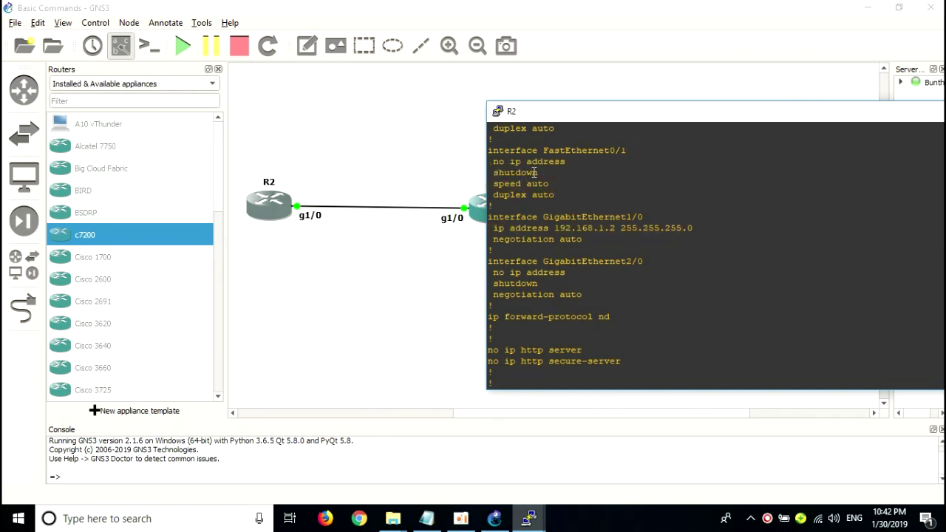
left_click_drag(591, 244, 494, 221)
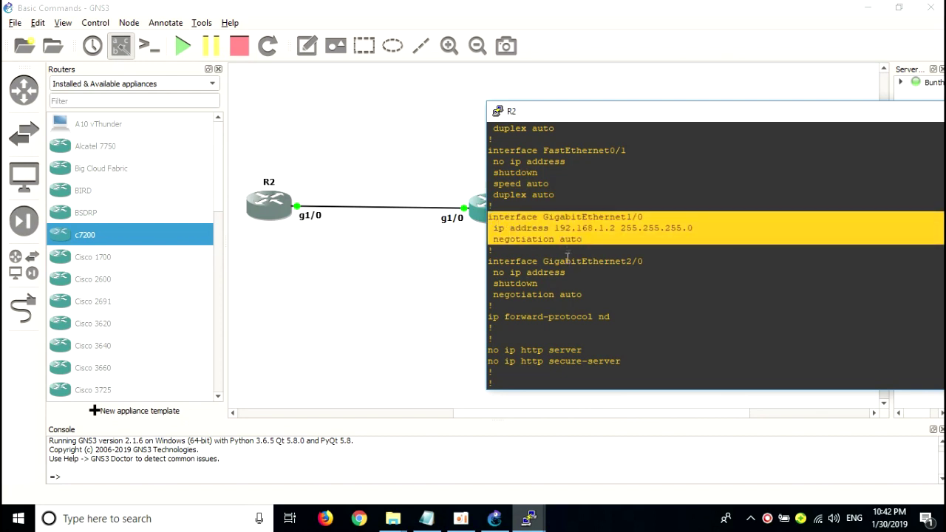
left_click(591, 240)
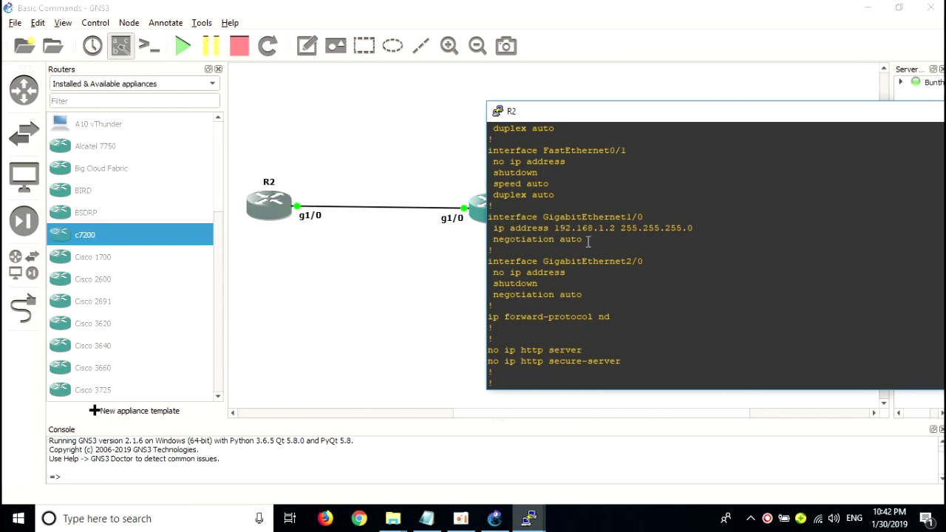
left_click_drag(590, 240, 495, 217)
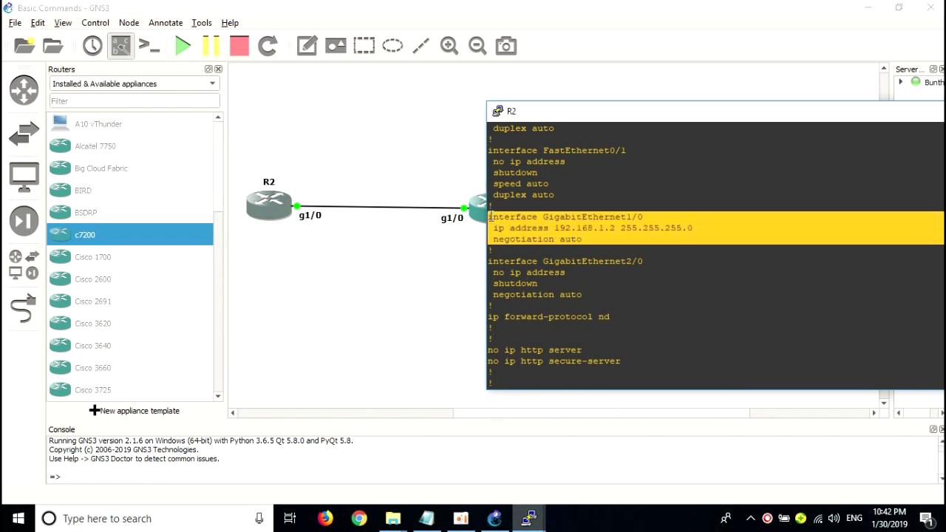
scroll(551, 334, "down", 7)
key("BackSpace")
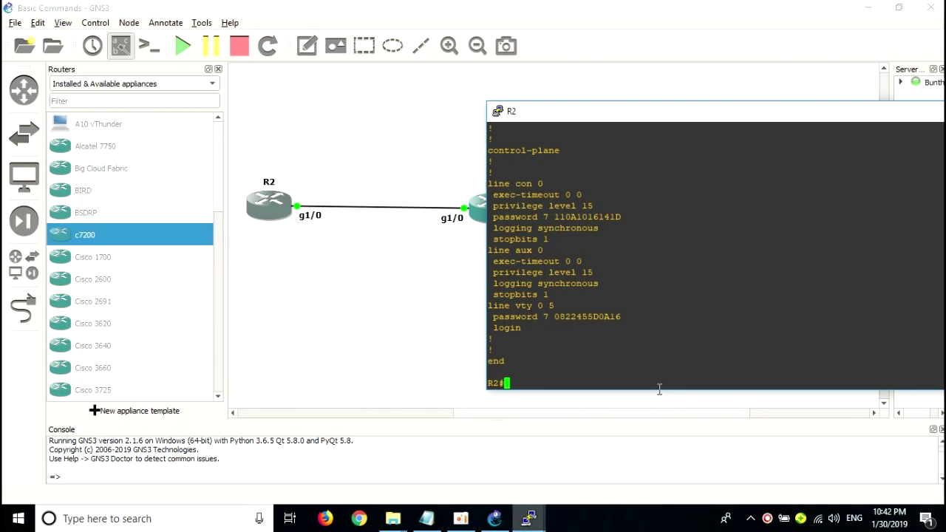
From R2, ping R1 at 192.168.1.1 and check the reply marks.
type("ping")
type("192.168.1.1")
key("Return")
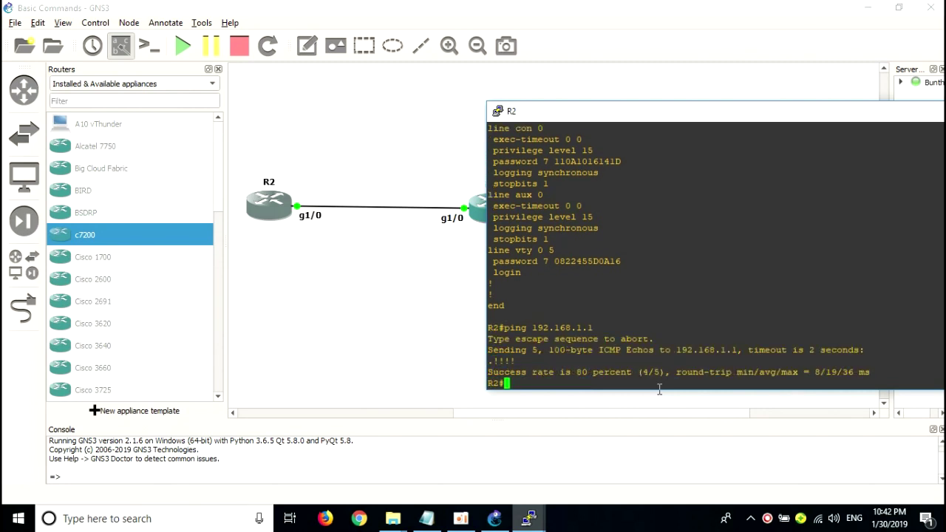
mouse_move(495, 364)
left_mouse_down()
mouse_move(517, 361)
mouse_move(497, 361)
left_mouse_up()
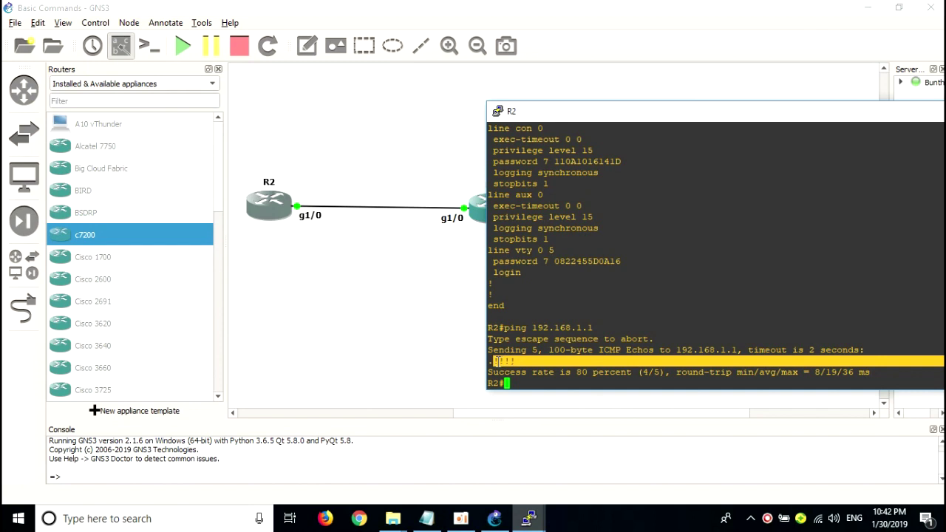
left_click(521, 362)
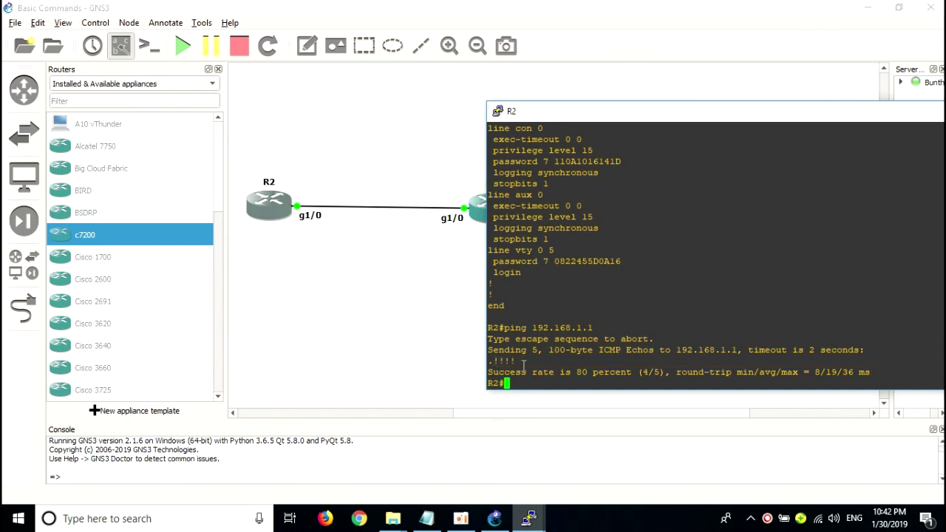
Repeat the ping to 192.168.1.1, confirming a 5/5 success rate.
key("Up")
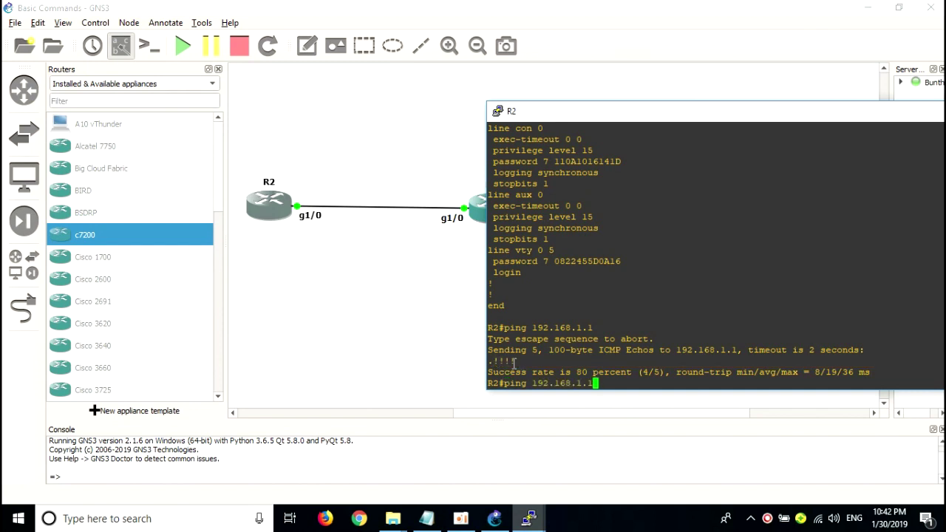
key("Return")
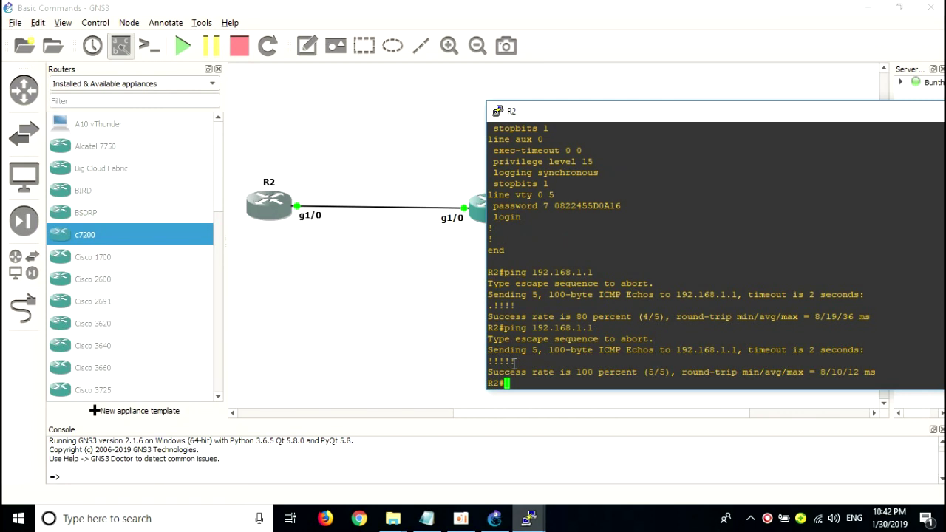
left_click_drag(643, 371, 667, 371)
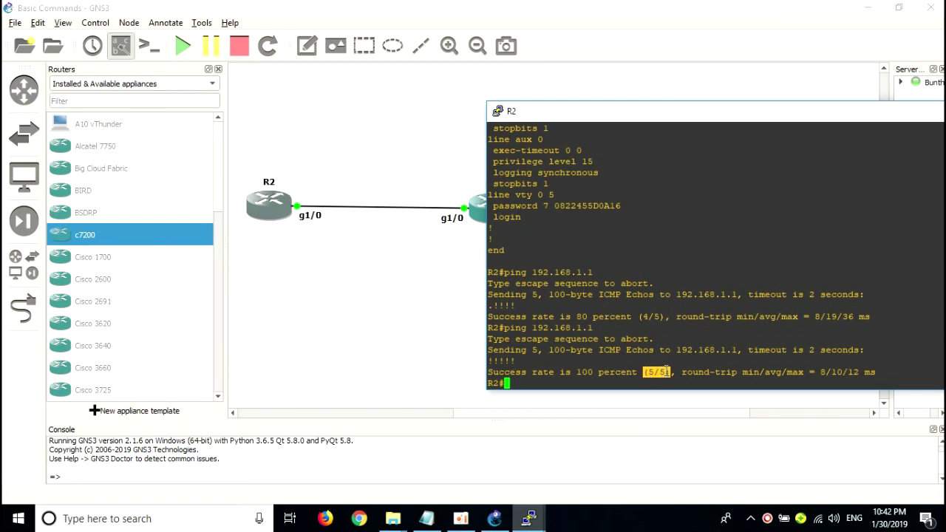
left_click(537, 382)
Save R2's running configuration to NVRAM with wr, confirming the overwrite.
type("wr")
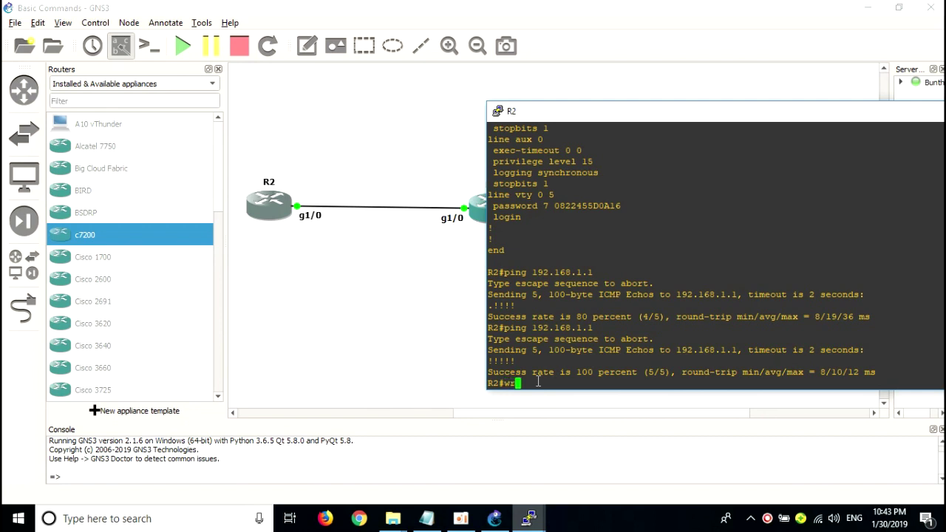
key("Return")
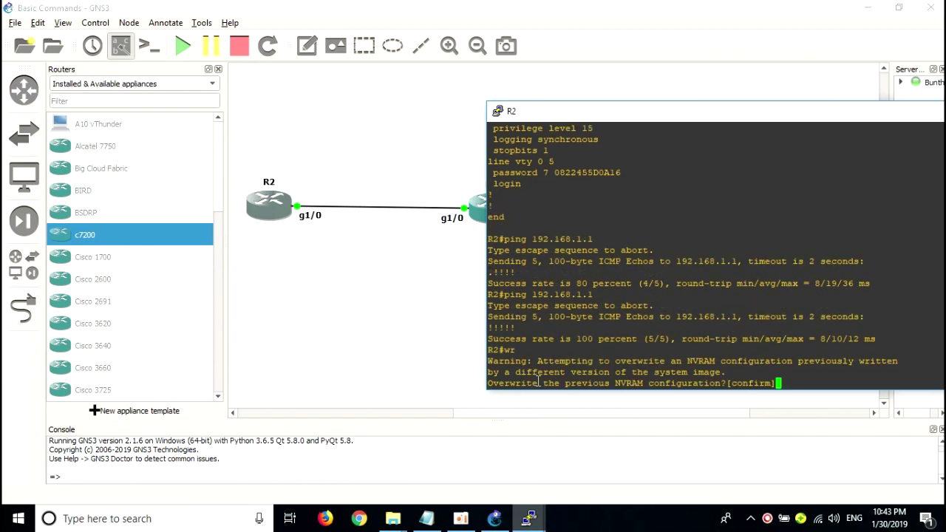
key("Return")
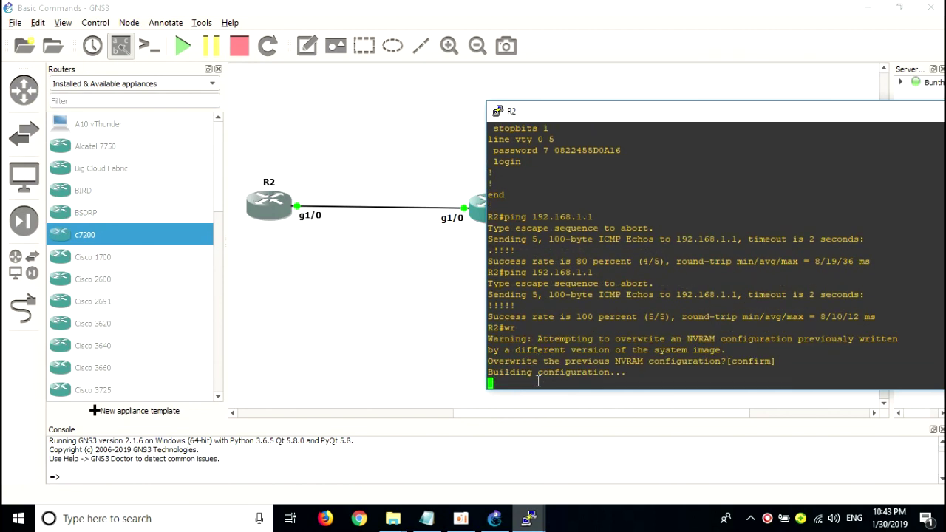